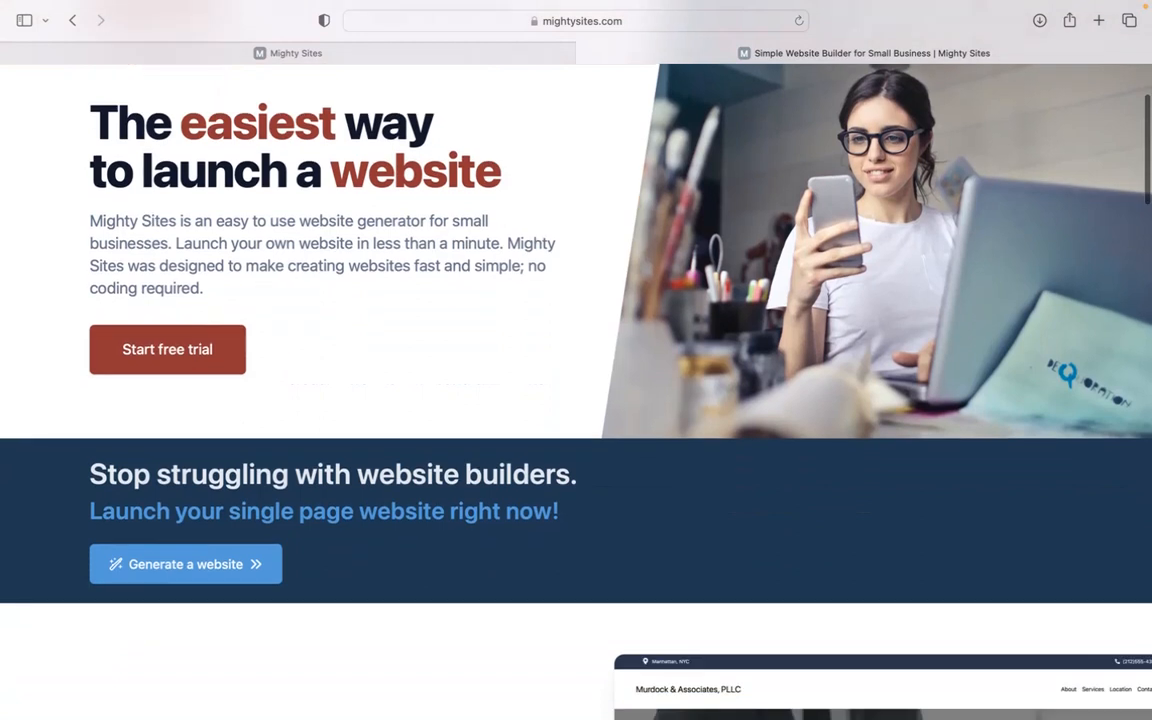
# - Scroll through the mightysites.com homepage, then switch to the builder's 'Let's build another site!' page
pyautogui.scroll(-2, 576, 360)
pyautogui.scroll(-5, 576, 360)
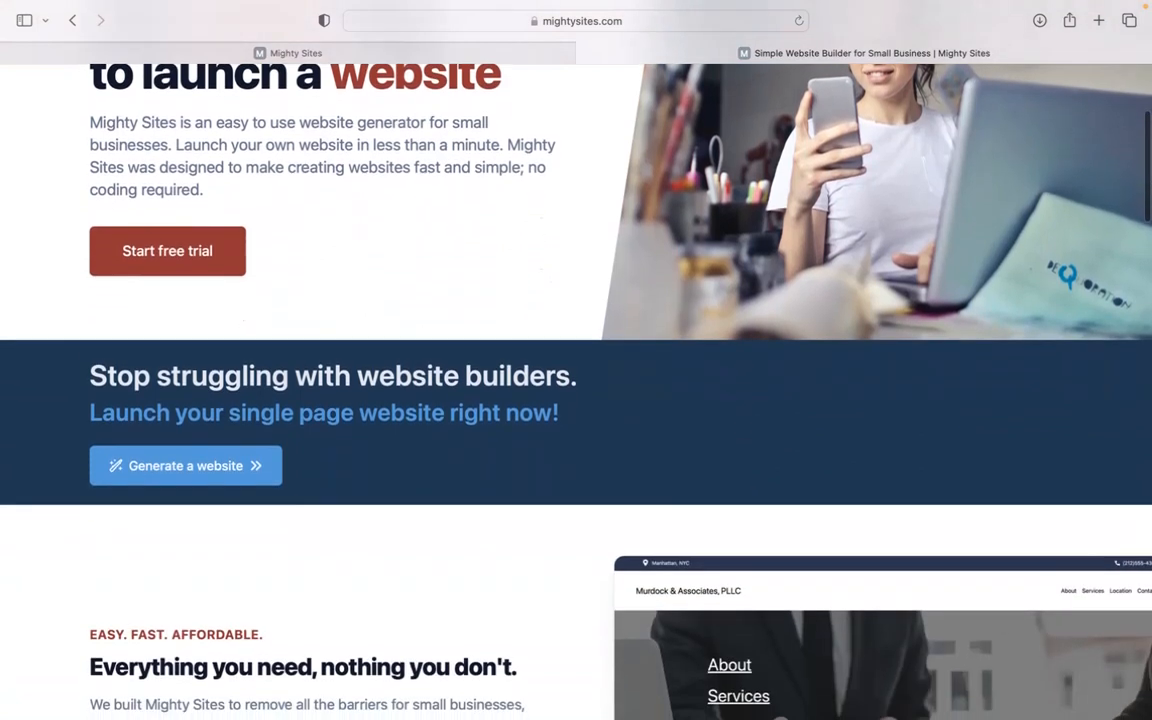
pyautogui.scroll(-1, 576, 360)
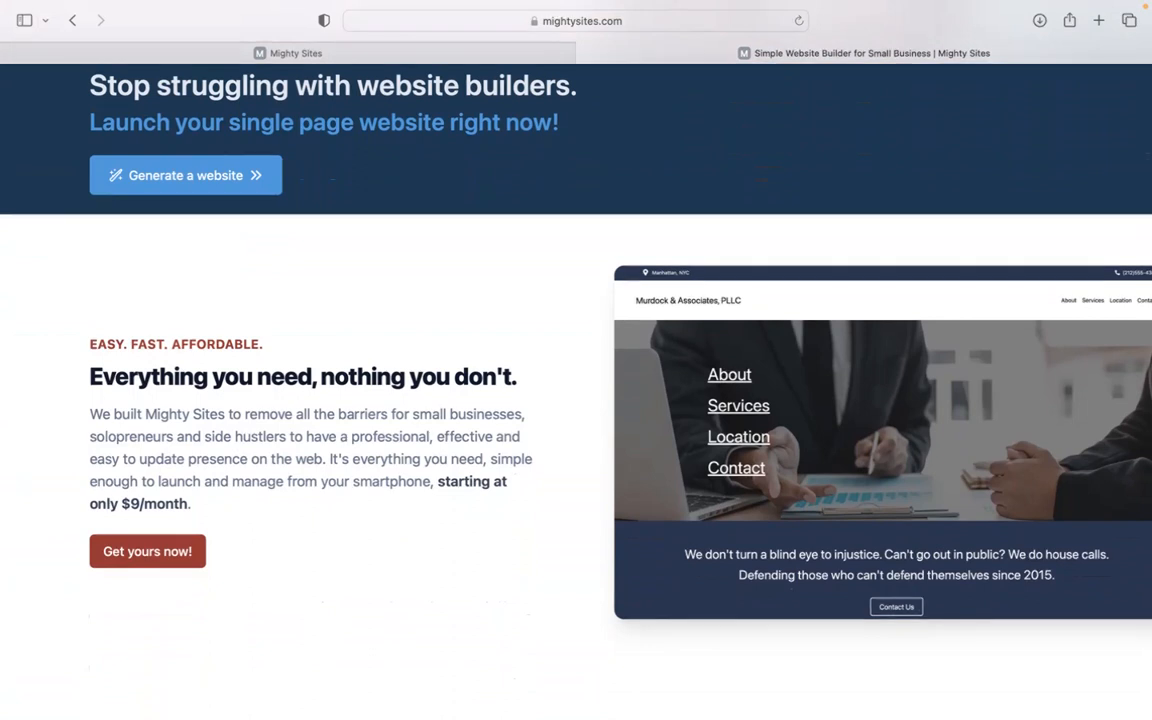
pyautogui.scroll(-3, 576, 360)
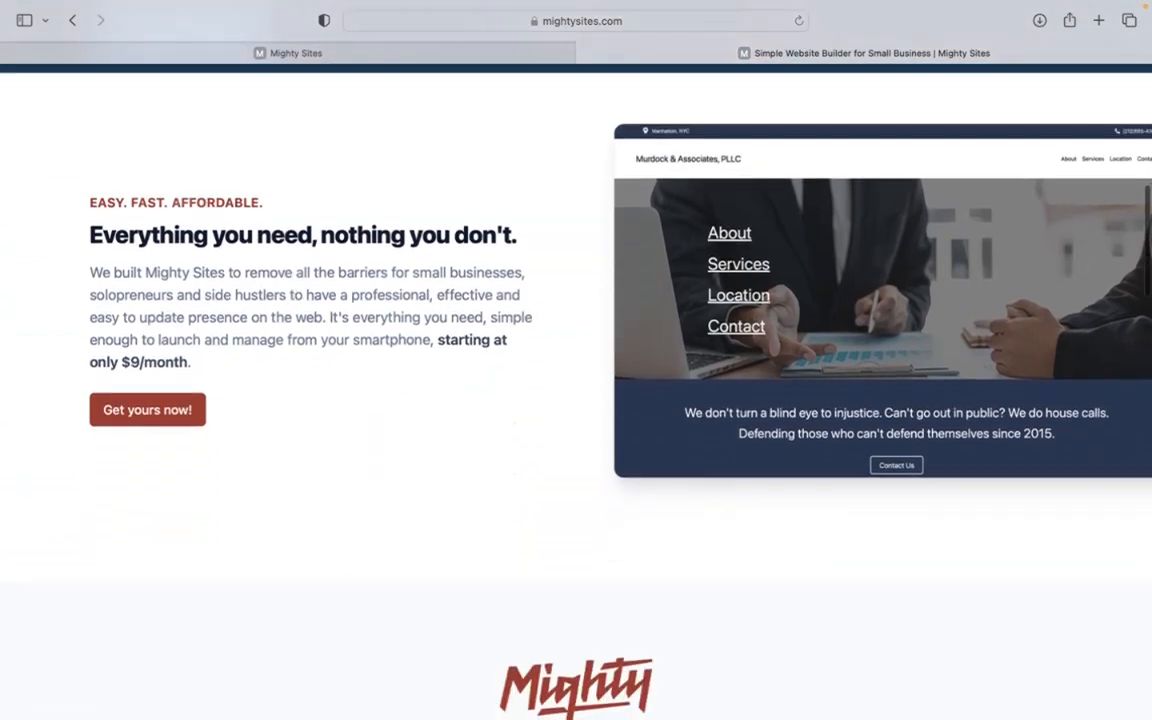
pyautogui.scroll(-2, 576, 360)
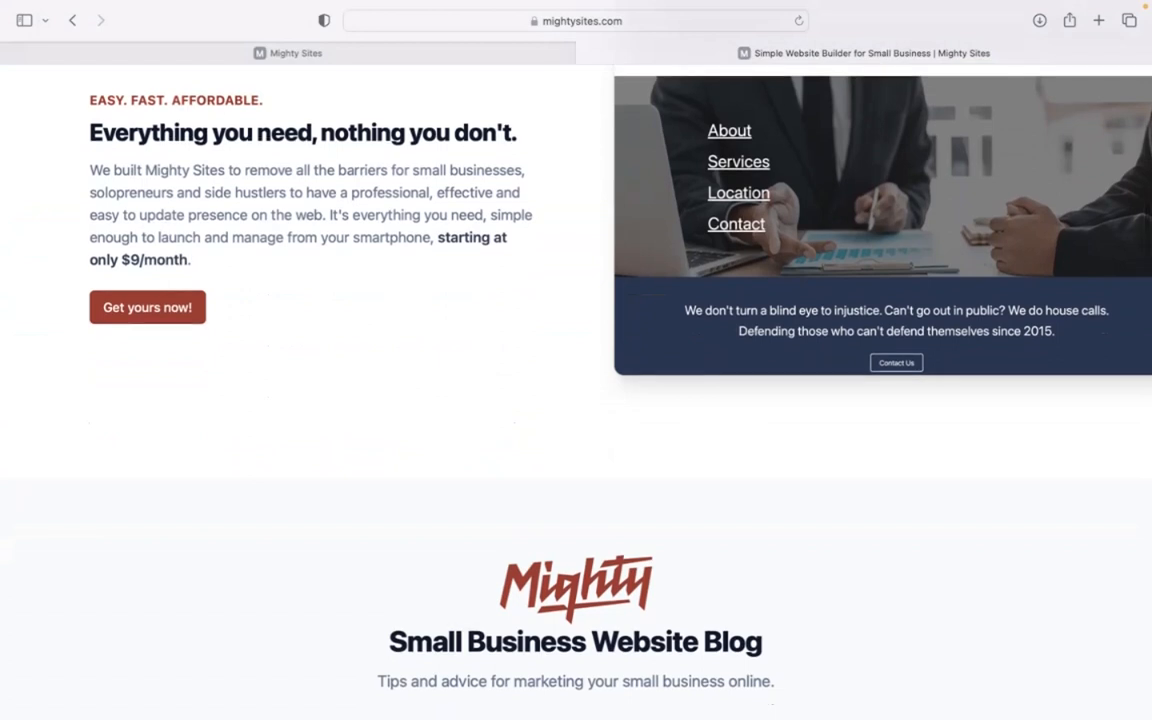
pyautogui.scroll(-1, 576, 360)
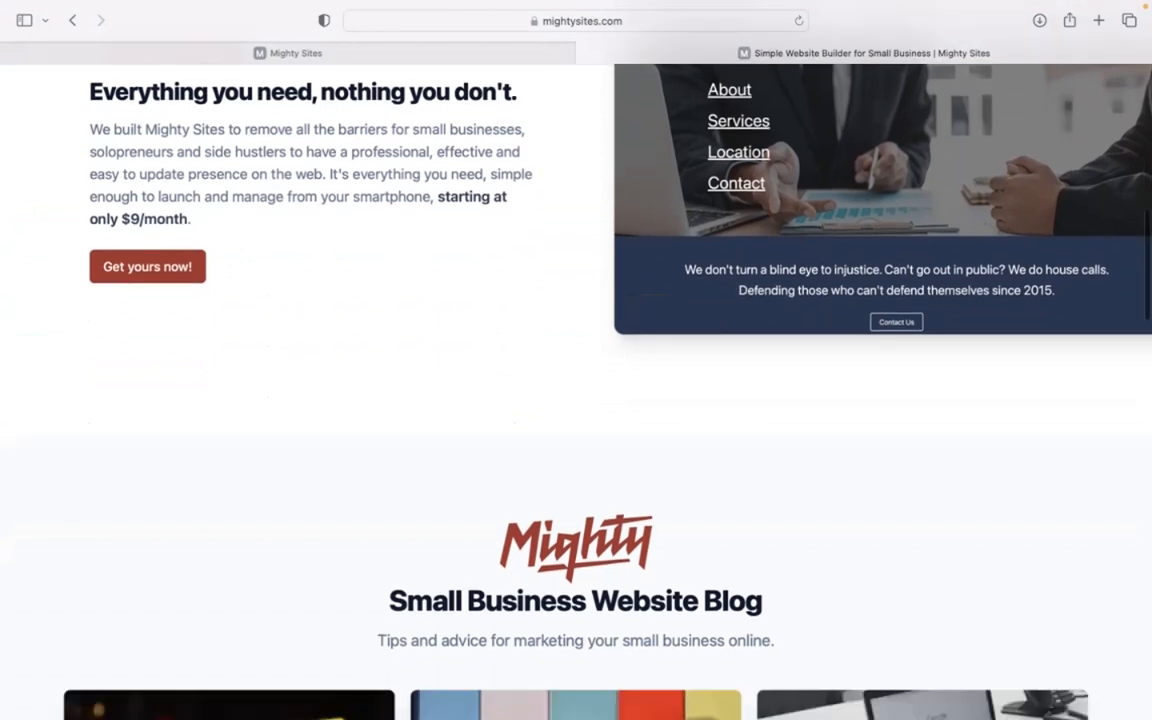
pyautogui.scroll(-1, 576, 360)
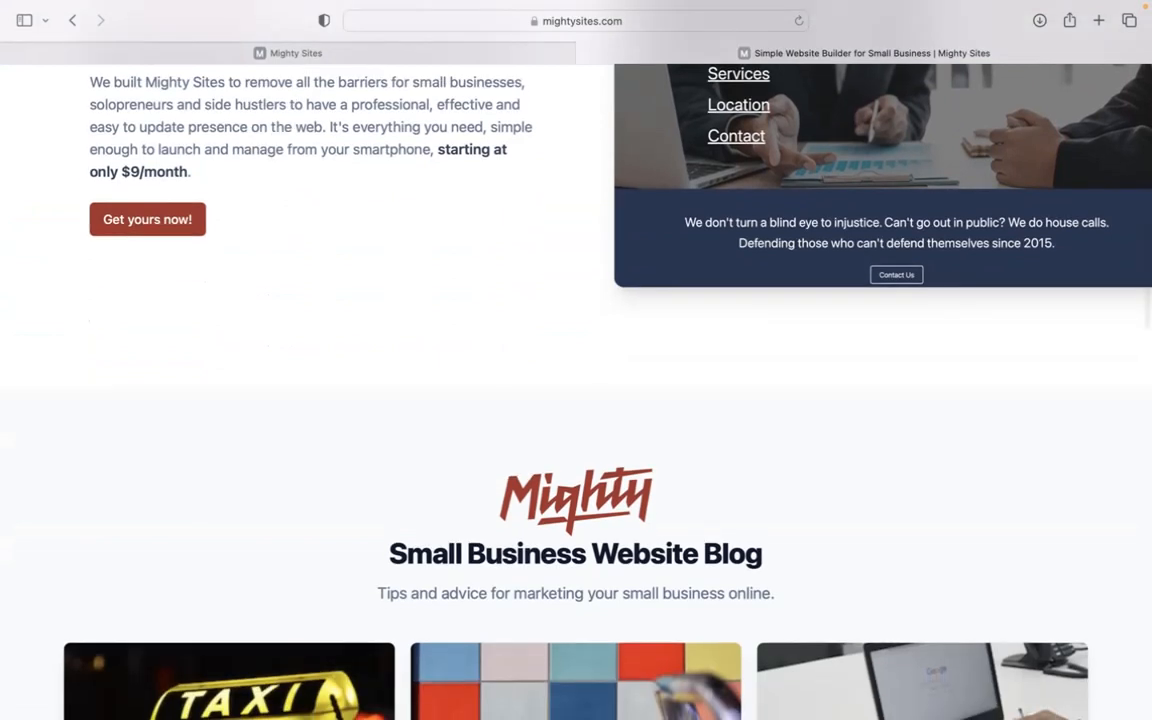
pyautogui.scroll(-1, 576, 360)
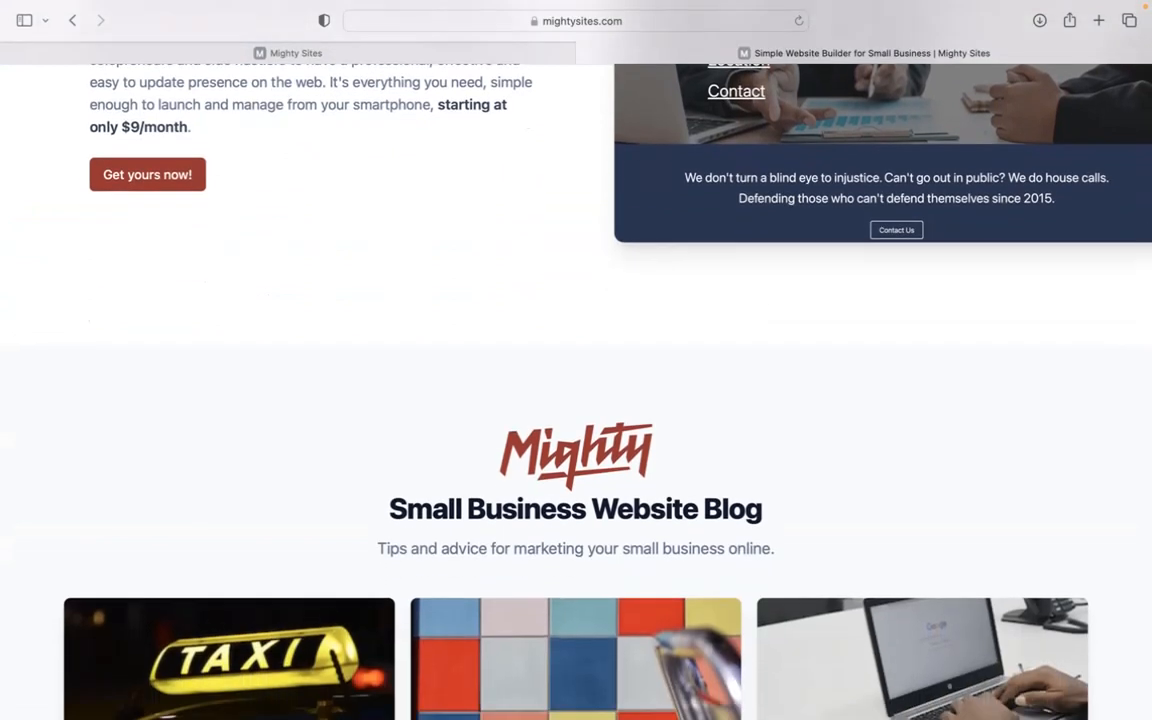
pyautogui.scroll(-10, 576, 360)
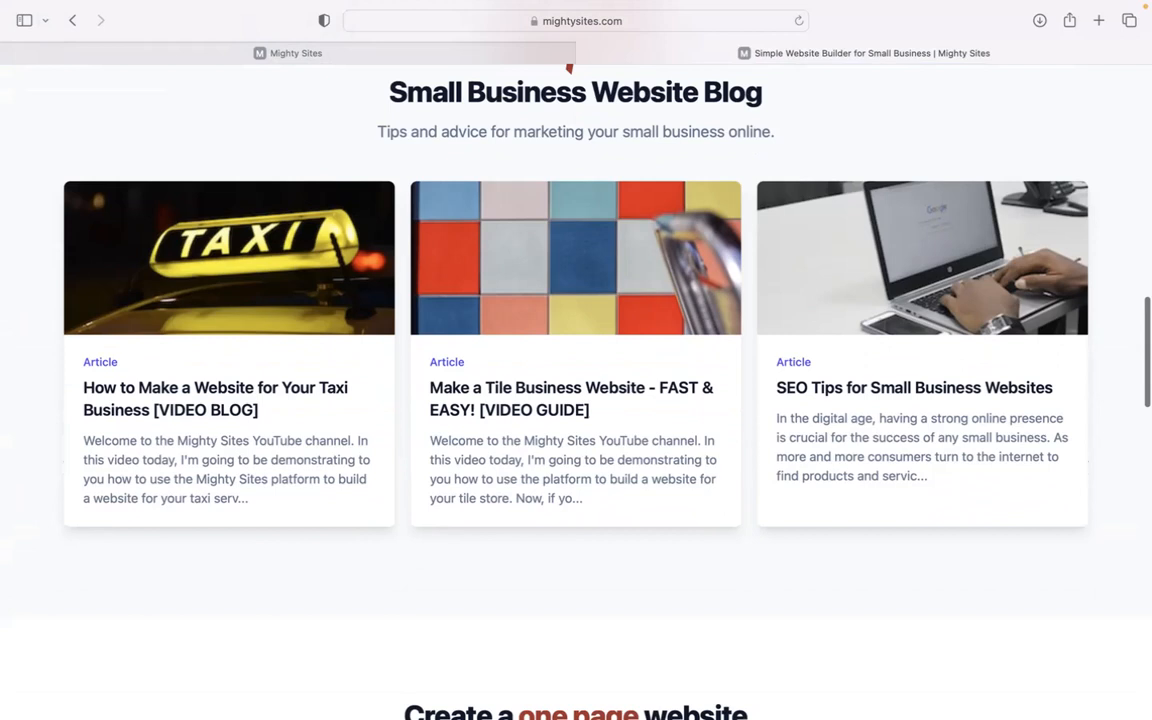
pyautogui.scroll(-5, 576, 360)
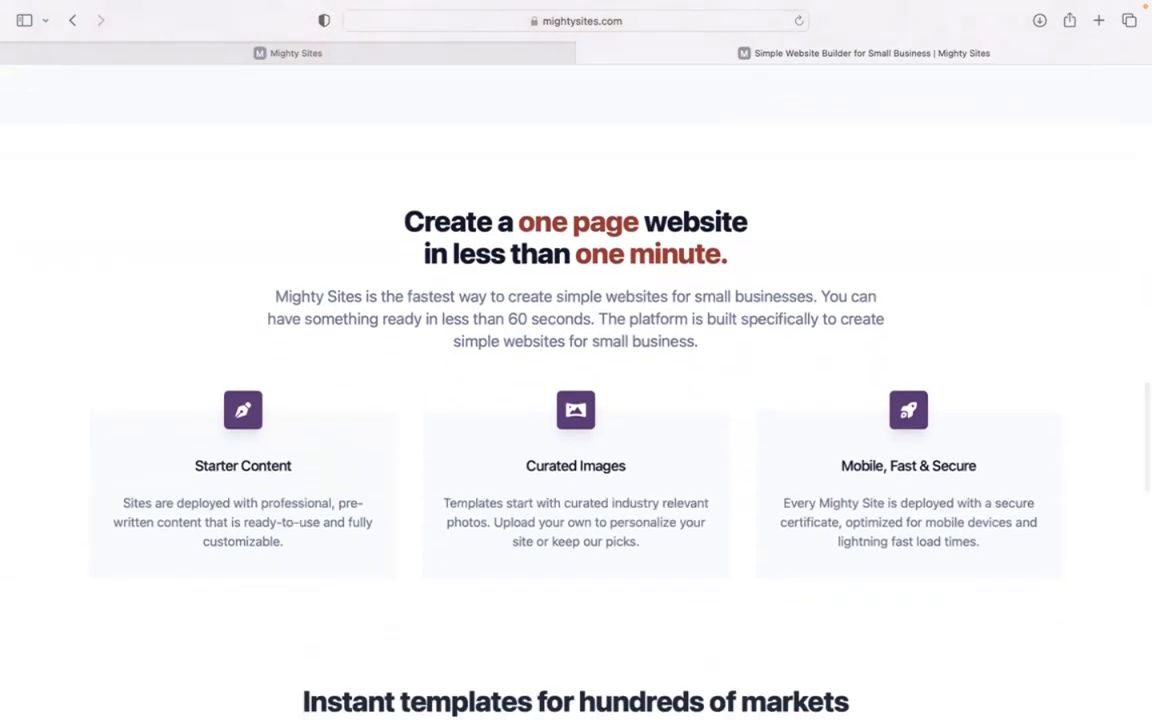
pyautogui.click(510, 72)
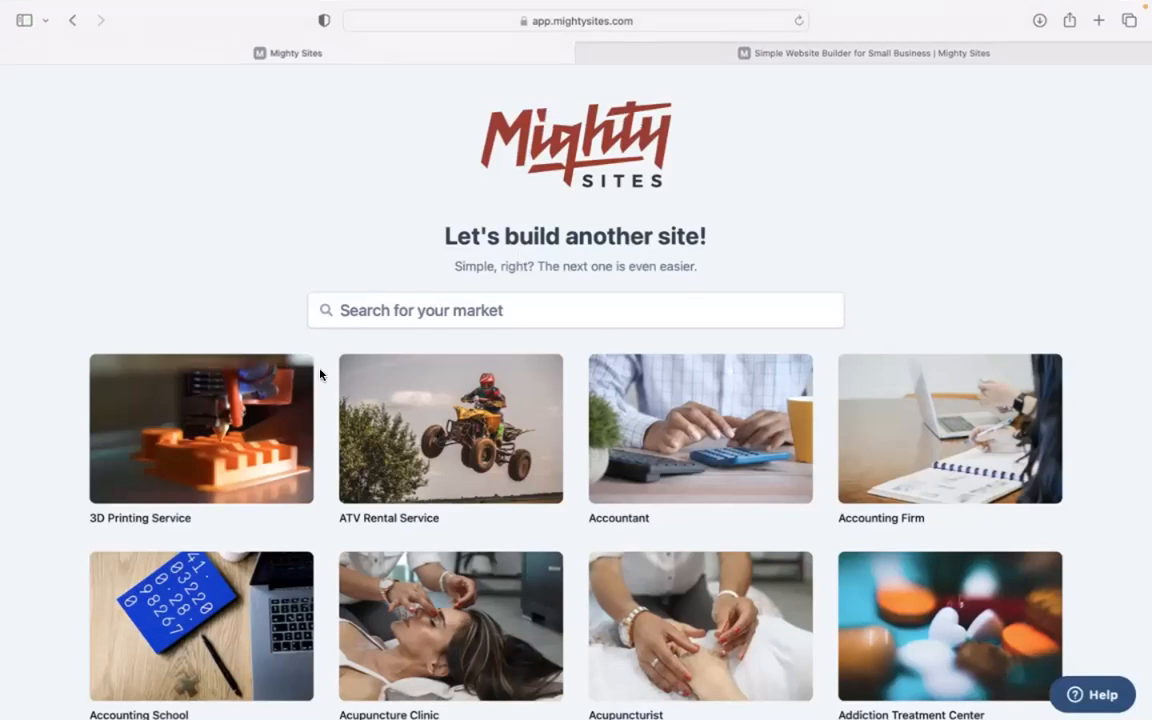
pyautogui.scroll(-3, 311, 219)
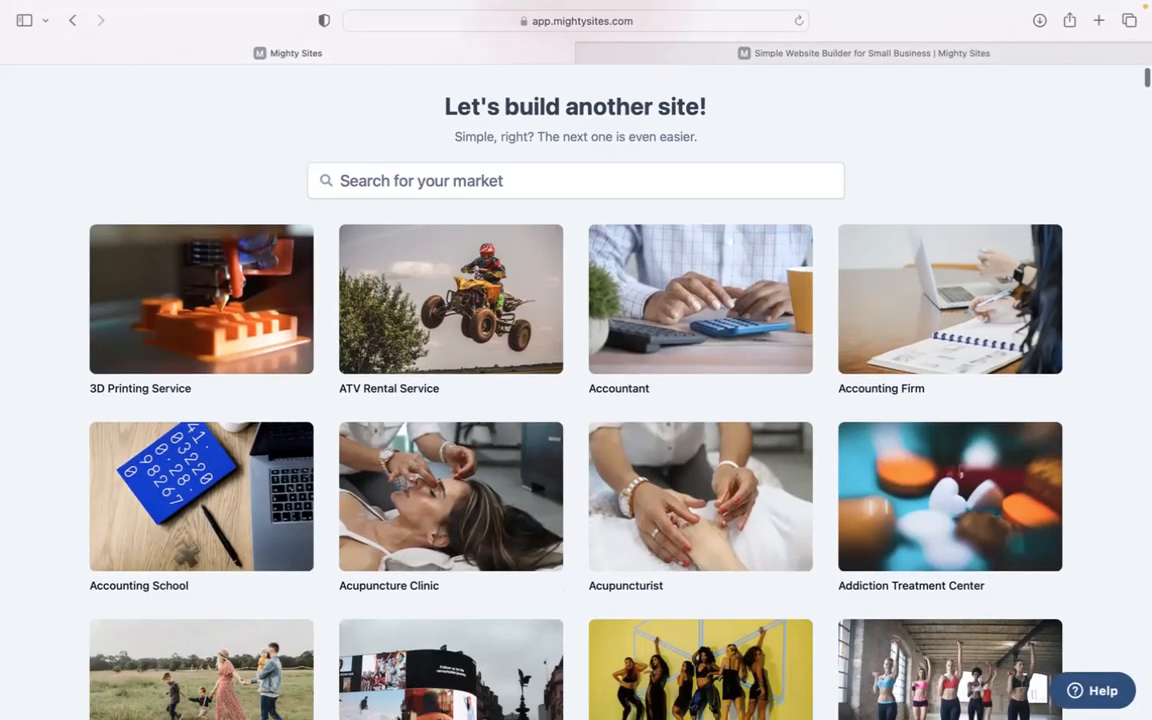
pyautogui.scroll(-5, 576, 400)
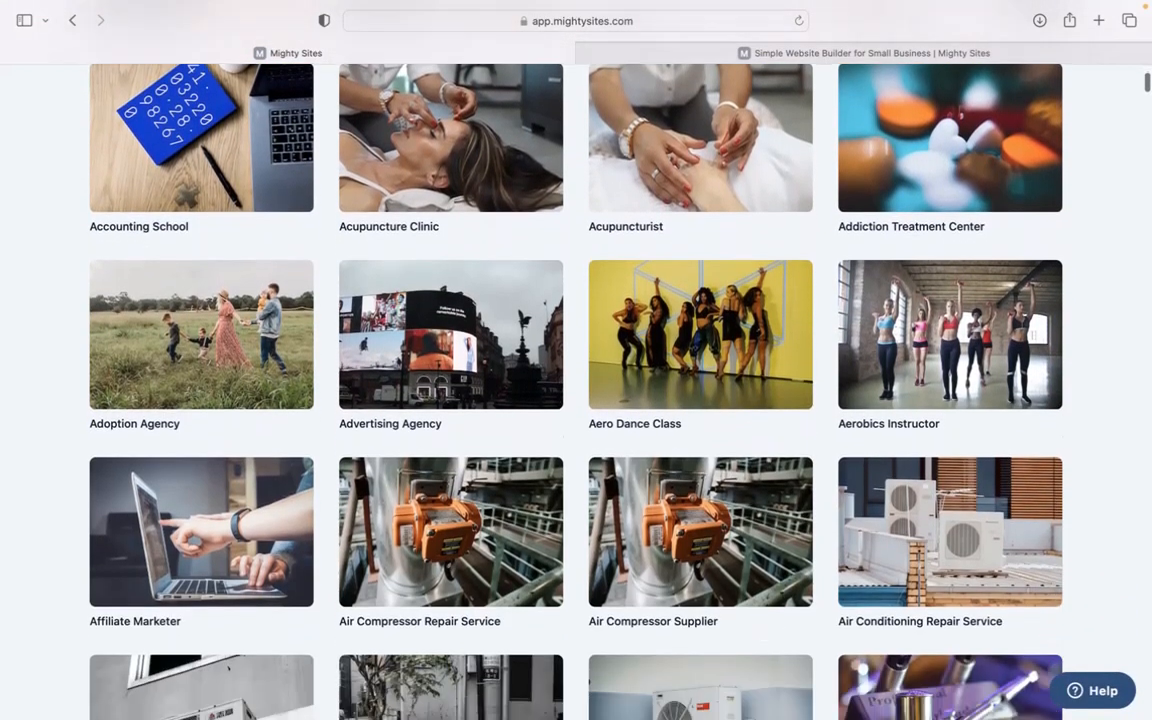
pyautogui.scroll(-7, 576, 400)
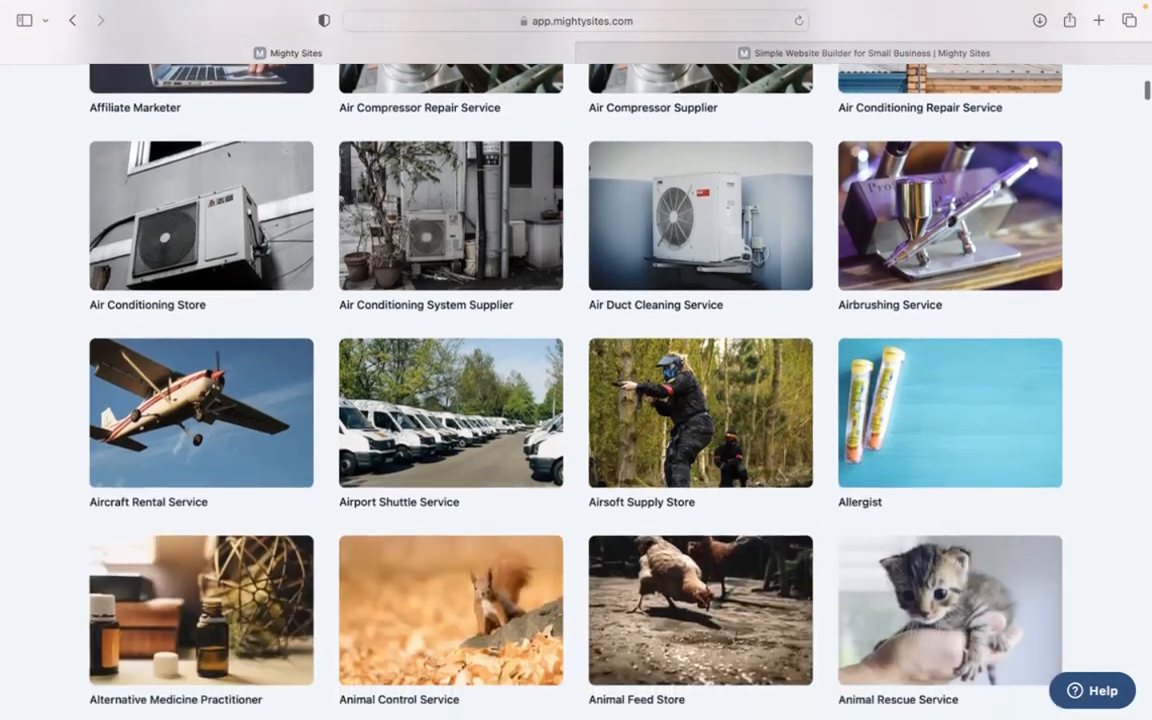
pyautogui.scroll(-2, 576, 400)
pyautogui.scroll(5, 576, 400)
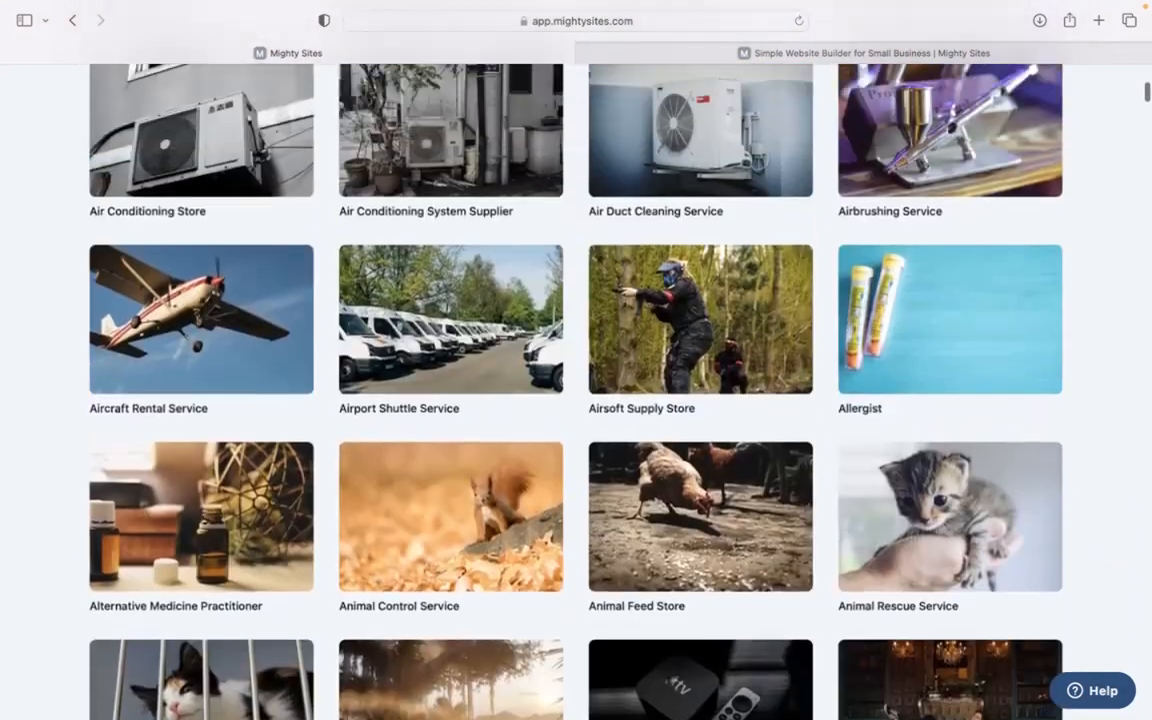
pyautogui.scroll(10, 576, 400)
# - Search the markets for 'hair ex' and choose the Hair Extensions Supplier template
pyautogui.click(465, 320)
pyautogui.write('hair ex')
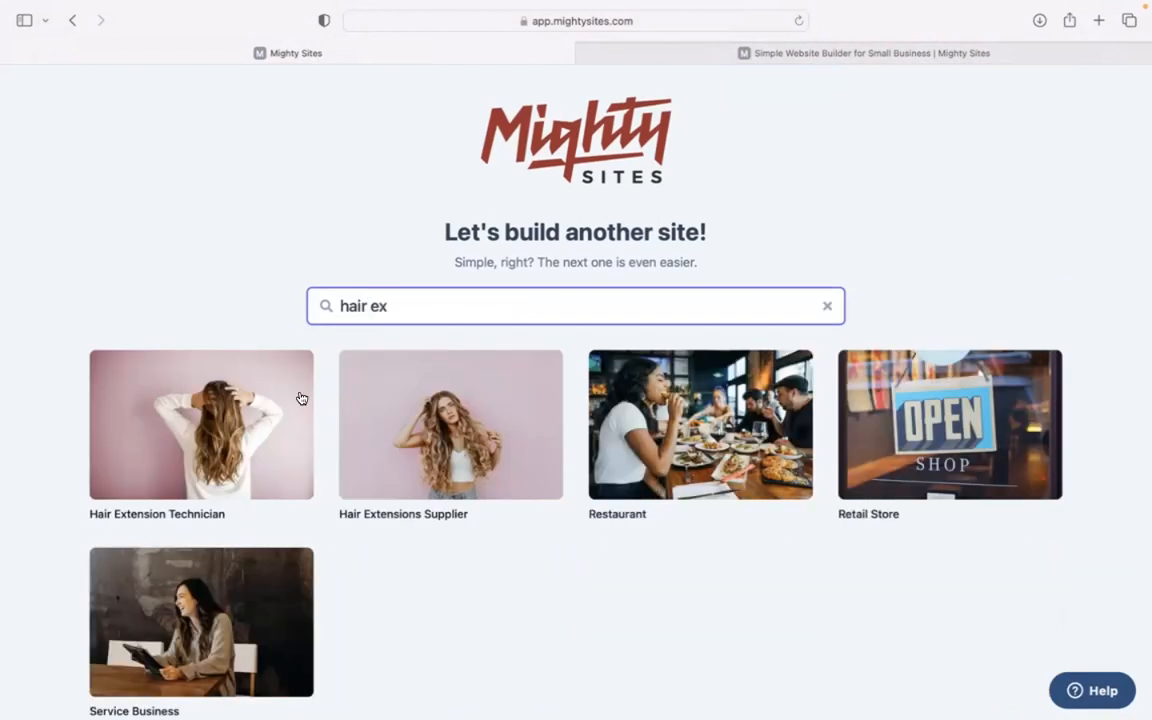
pyautogui.click(497, 431)
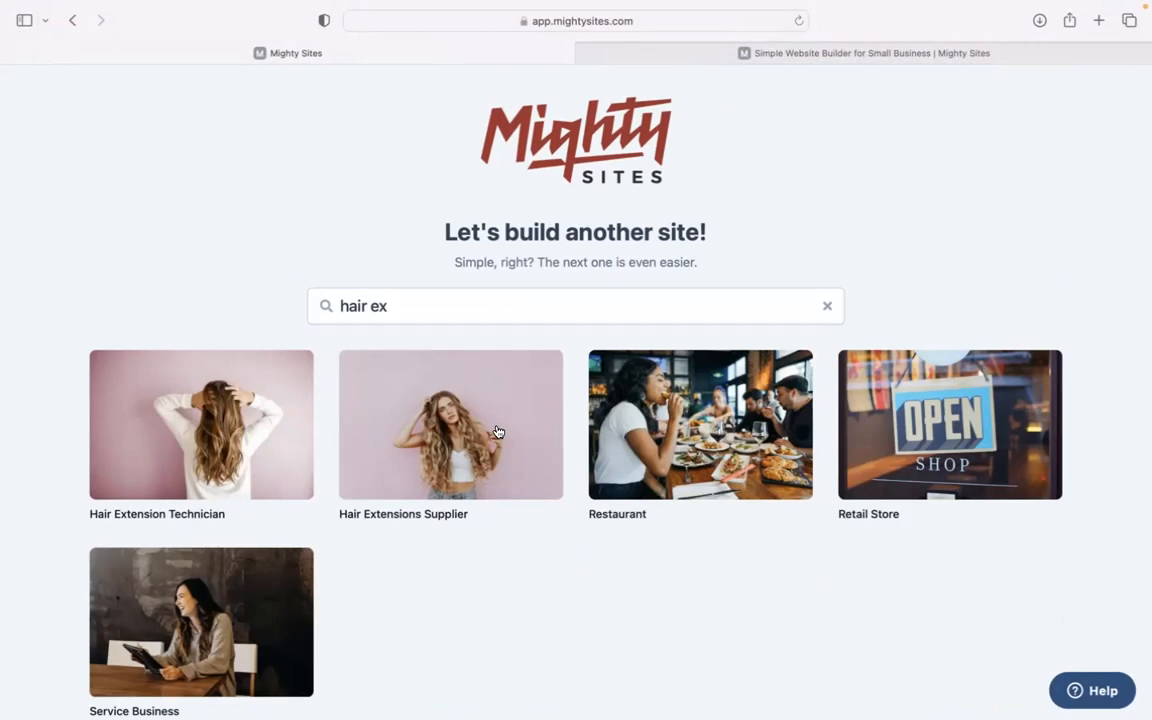
# - Enter company Goddess Hair Extensions, city Denver, state Colorado, business type Service, and submit
pyautogui.write('Goddess Hair Extensions')
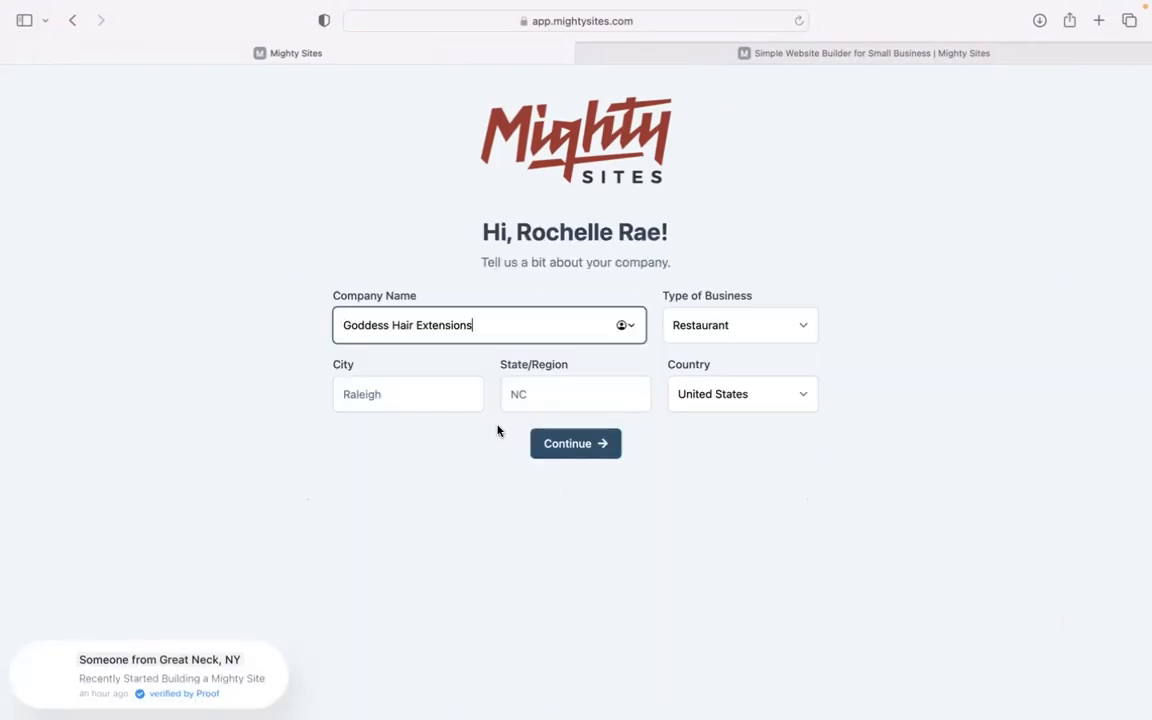
pyautogui.click(442, 386)
pyautogui.write('Denver')
pyautogui.click(579, 384)
pyautogui.write('Colorado')
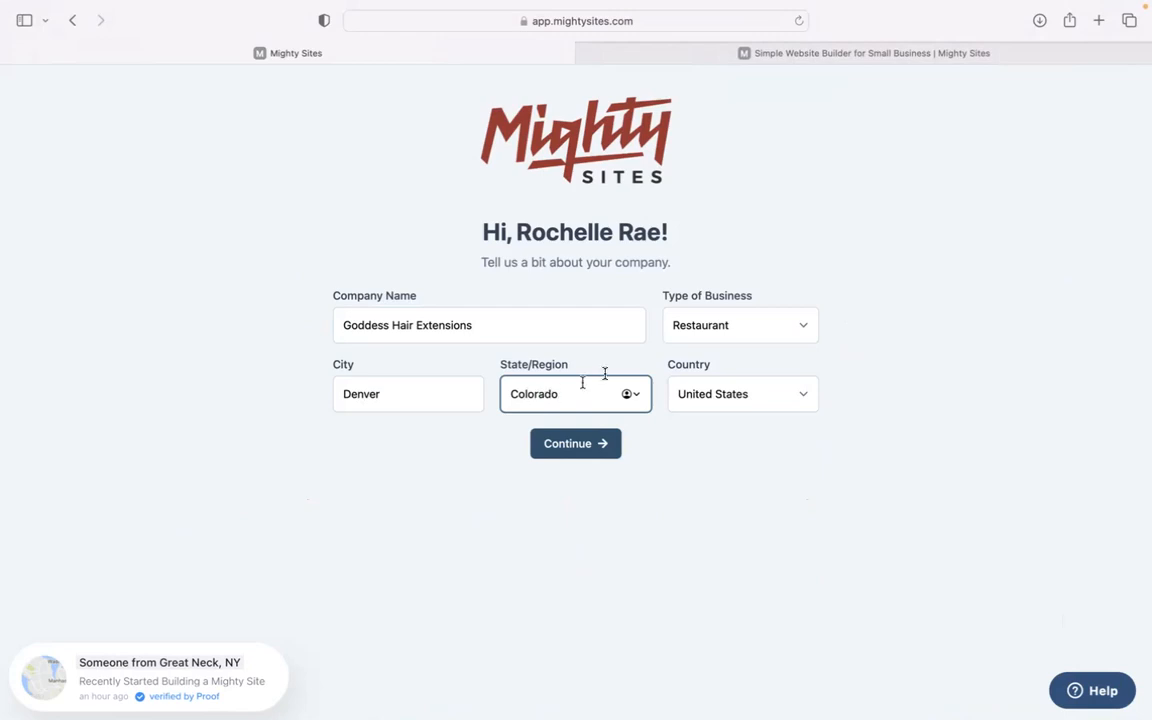
pyautogui.click(703, 332)
pyautogui.click(718, 354)
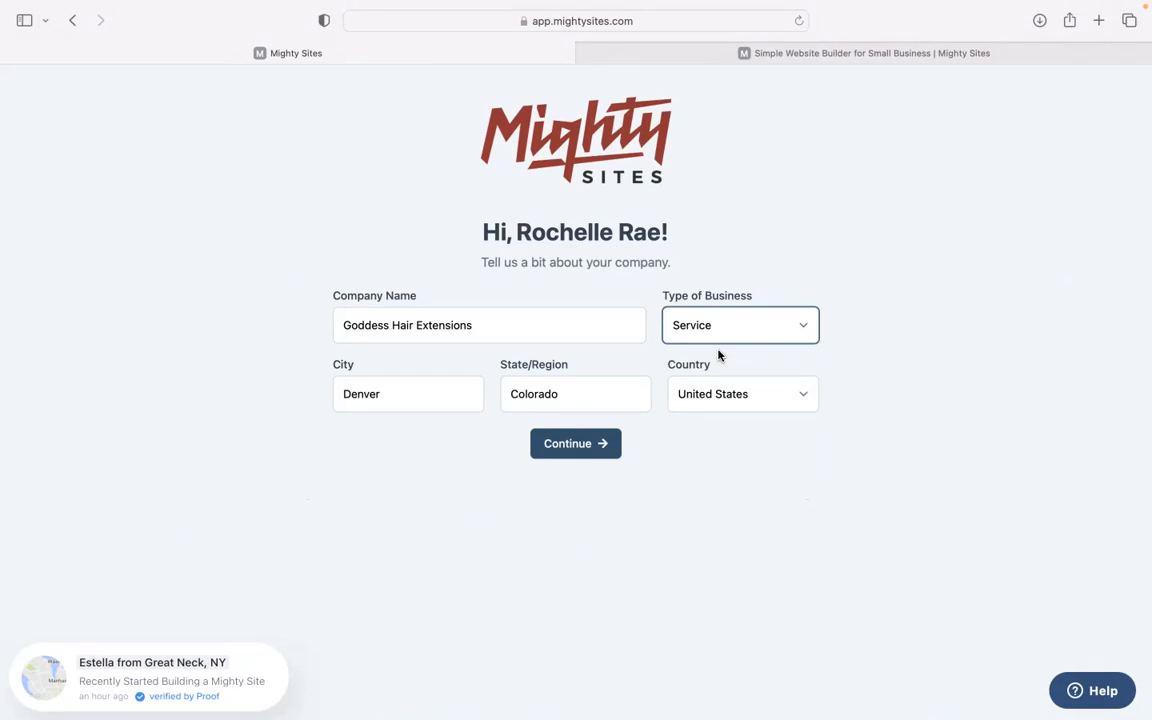
pyautogui.click(579, 454)
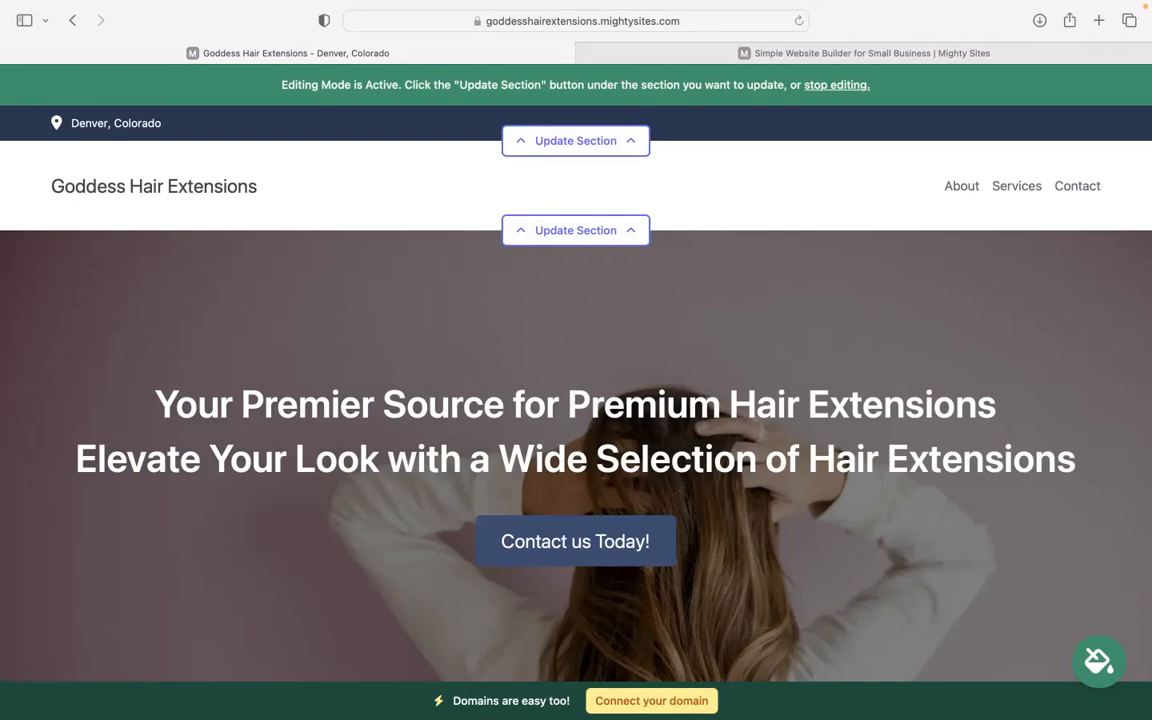
# - Scroll down through the generated sections, selecting the About Us description, then back to the Editing Mode banner
pyautogui.scroll(-5, 433, 483)
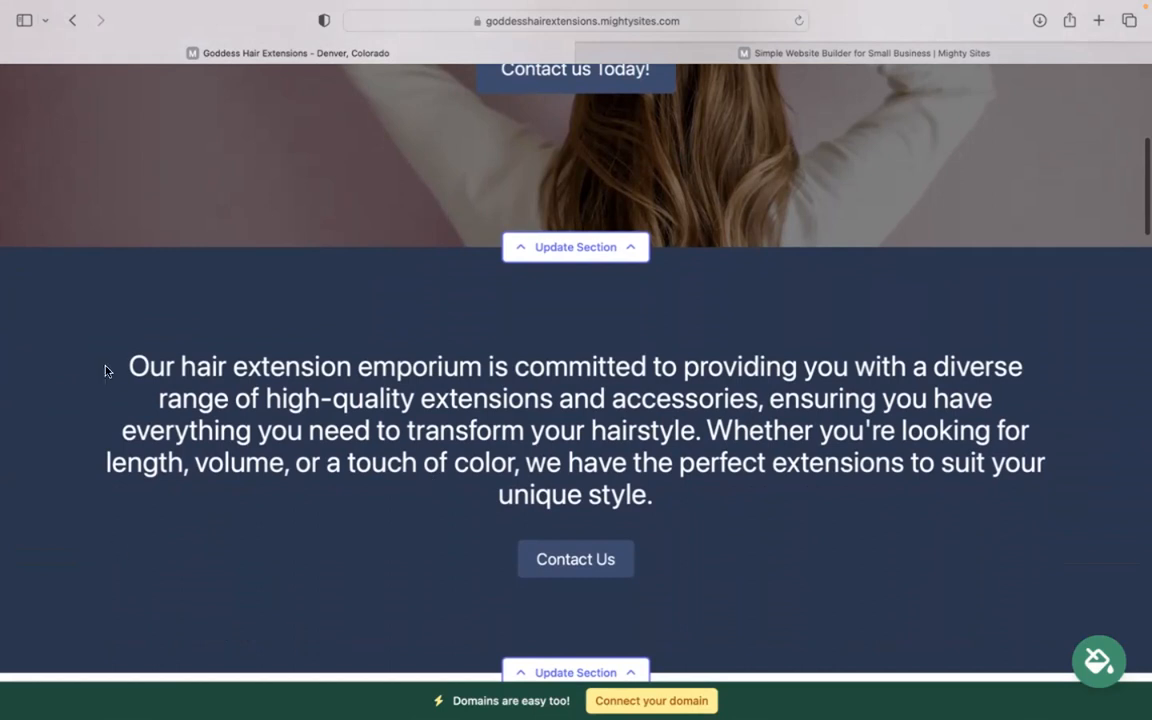
pyautogui.moveTo(105, 370); pyautogui.dragTo(787, 507)
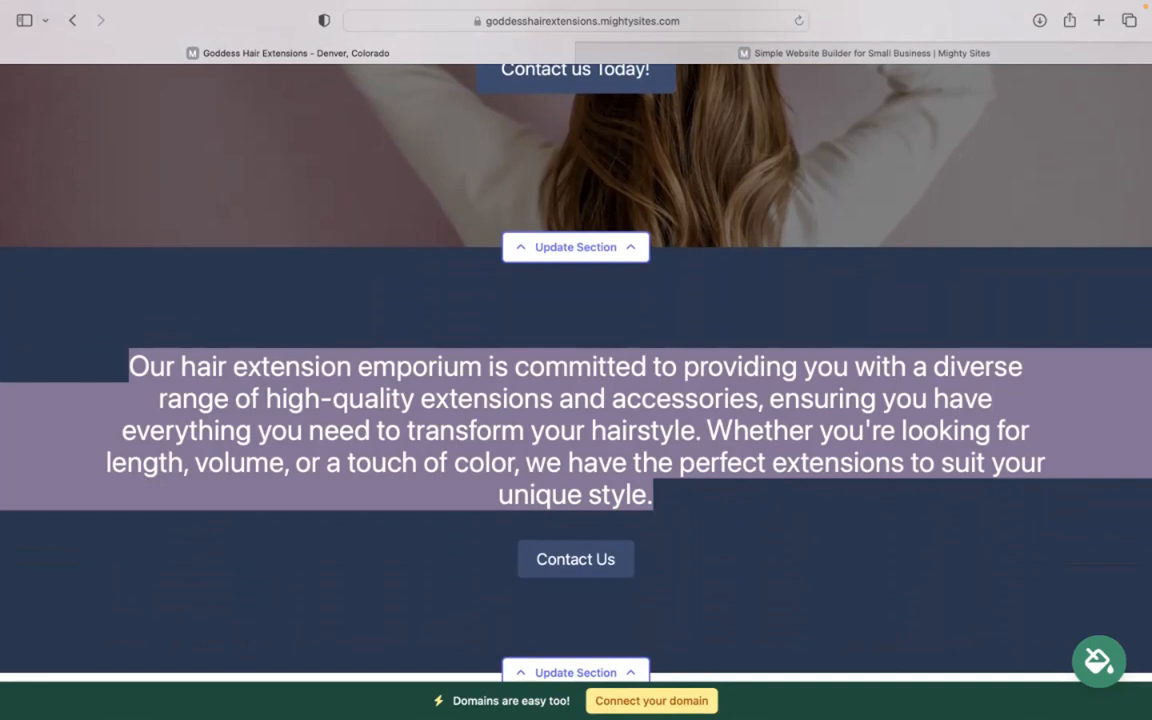
pyautogui.scroll(-8, 672, 589)
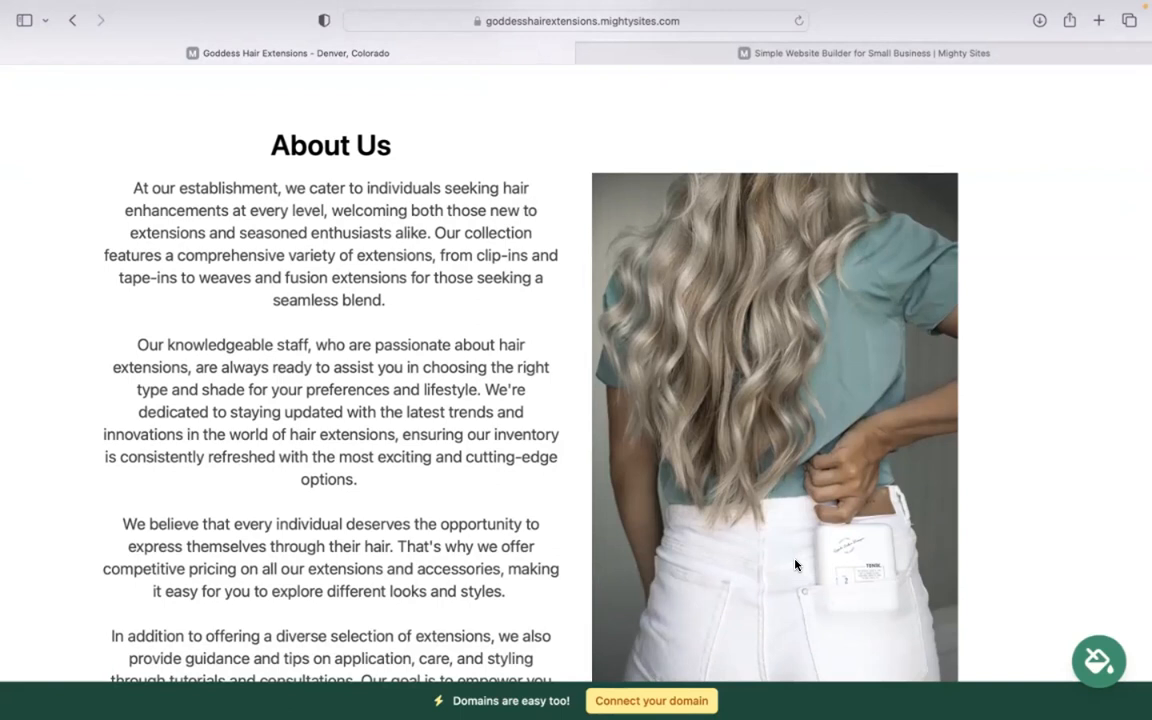
pyautogui.scroll(-10, 795, 565)
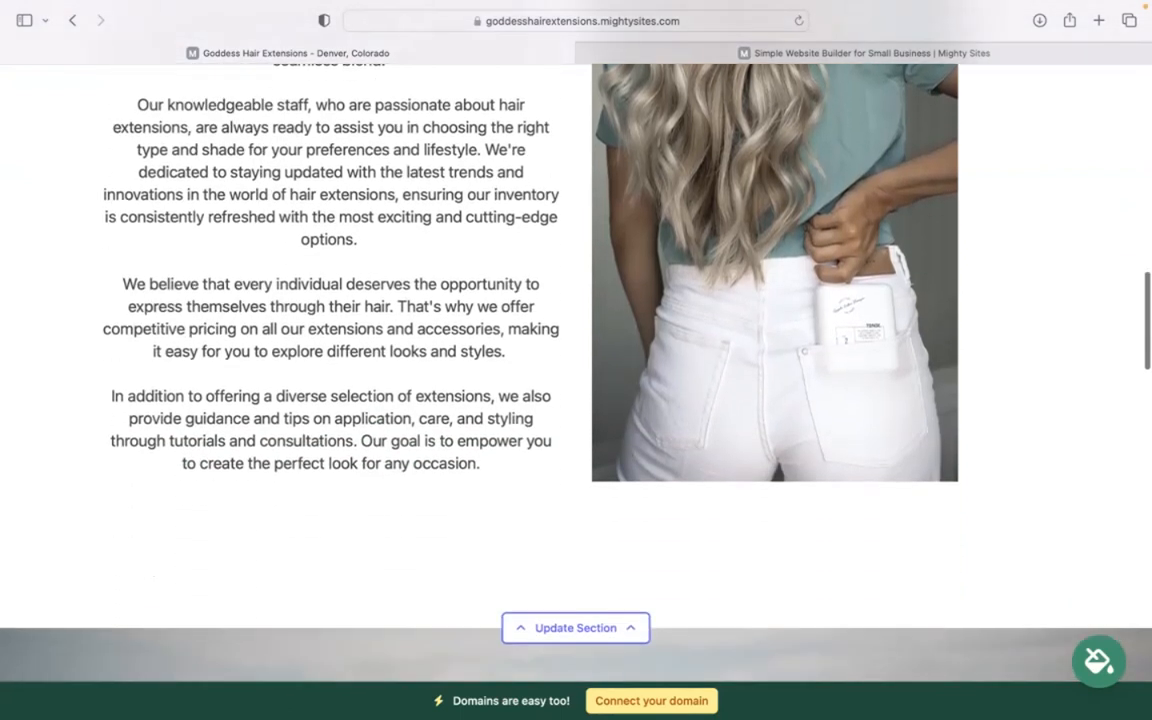
pyautogui.scroll(-10, 576, 372)
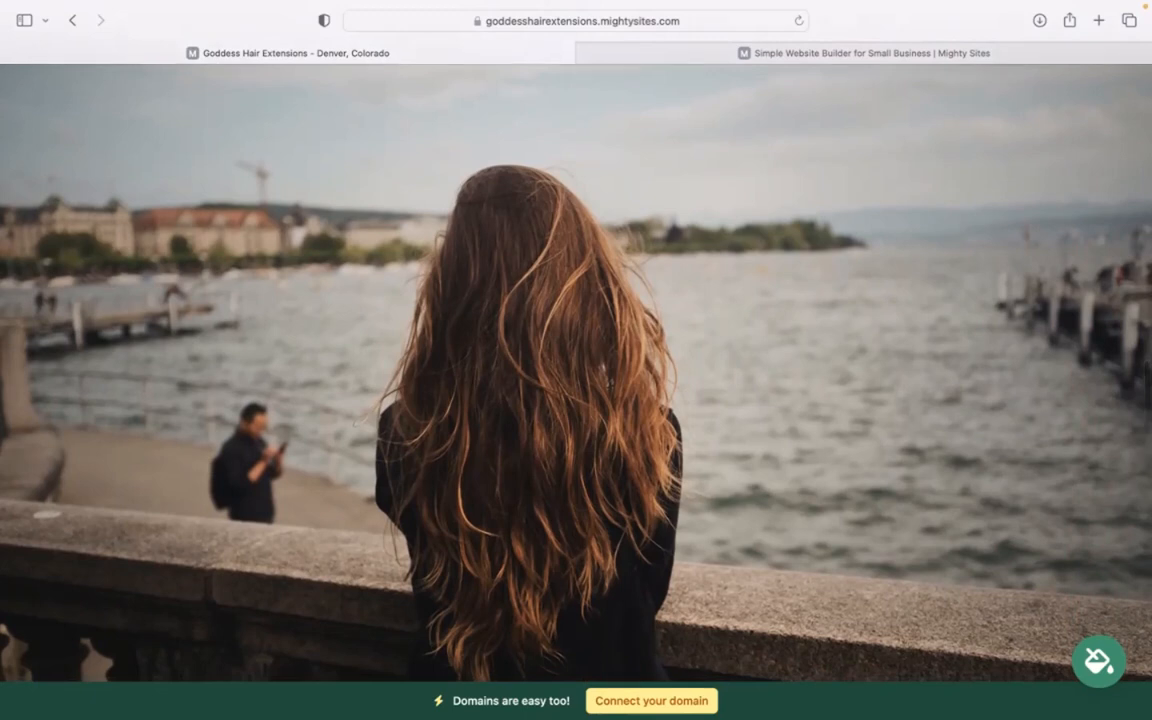
pyautogui.scroll(-7, 576, 372)
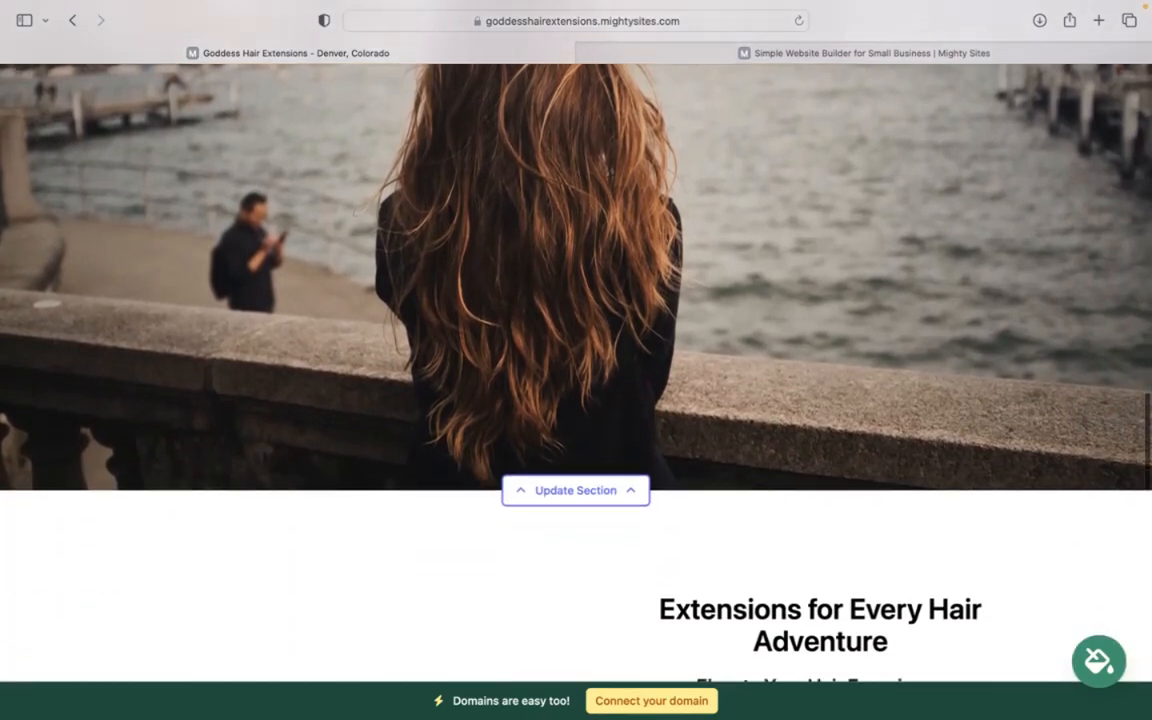
pyautogui.scroll(-2, 576, 372)
pyautogui.scroll(-7, 576, 372)
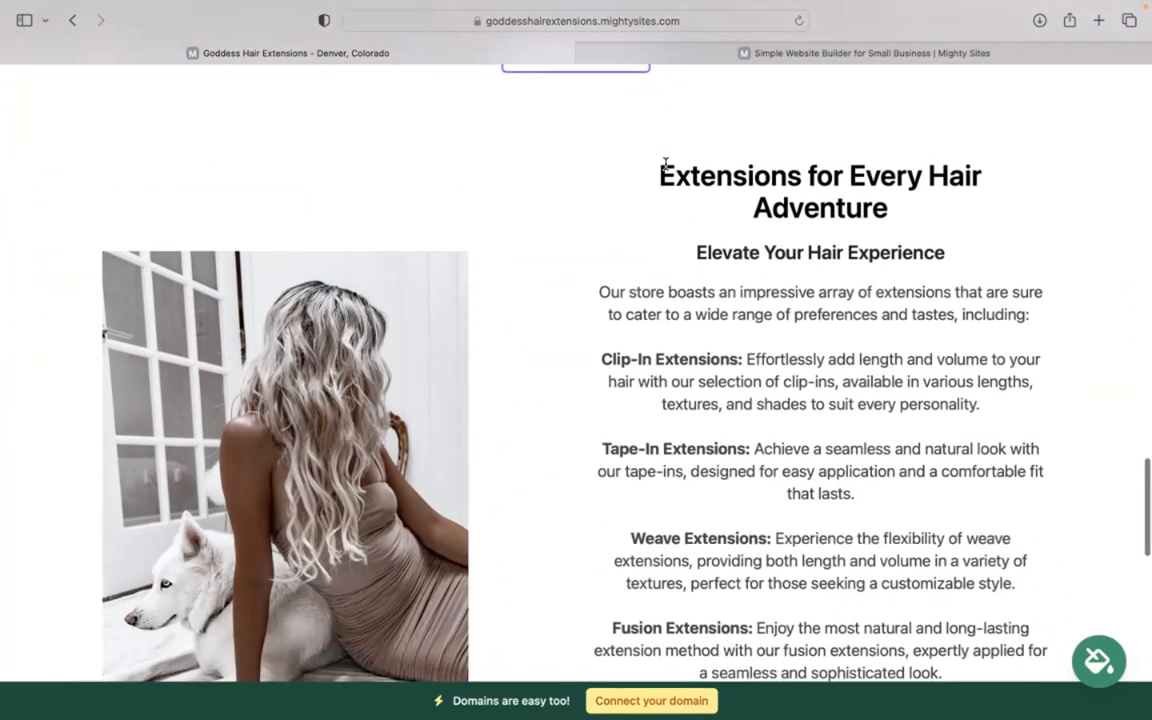
pyautogui.scroll(-6, 917, 538)
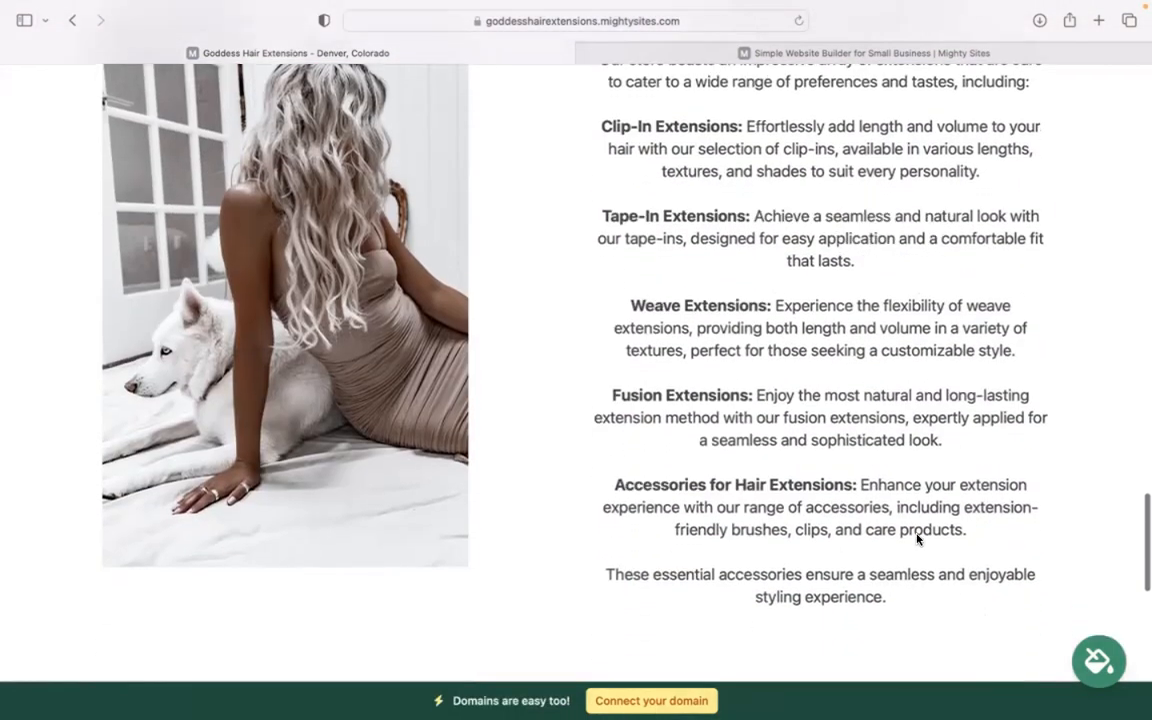
pyautogui.scroll(-8, 879, 484)
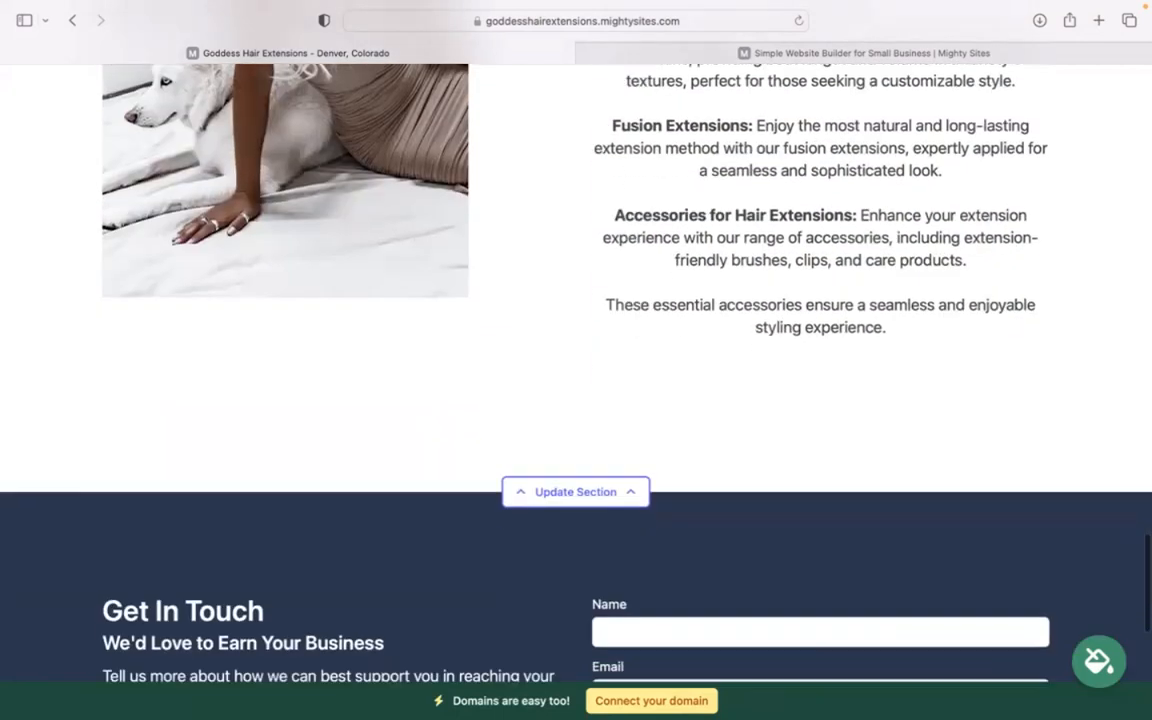
pyautogui.scroll(20, 576, 340)
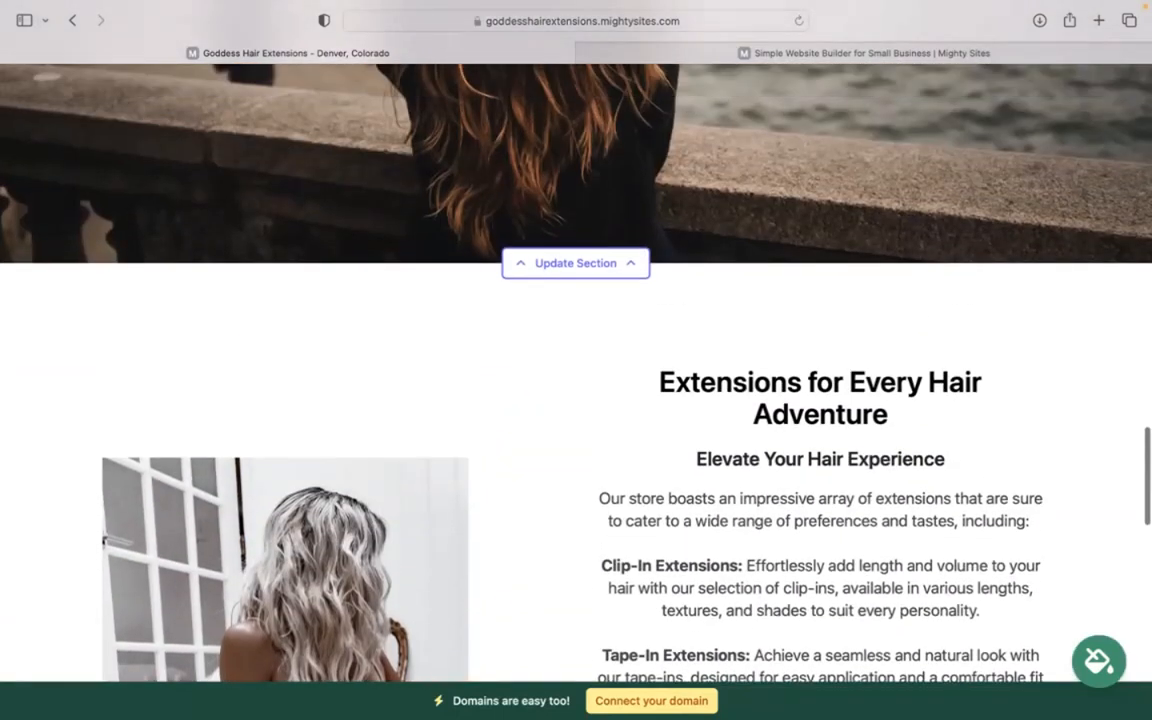
pyautogui.scroll(9, 576, 340)
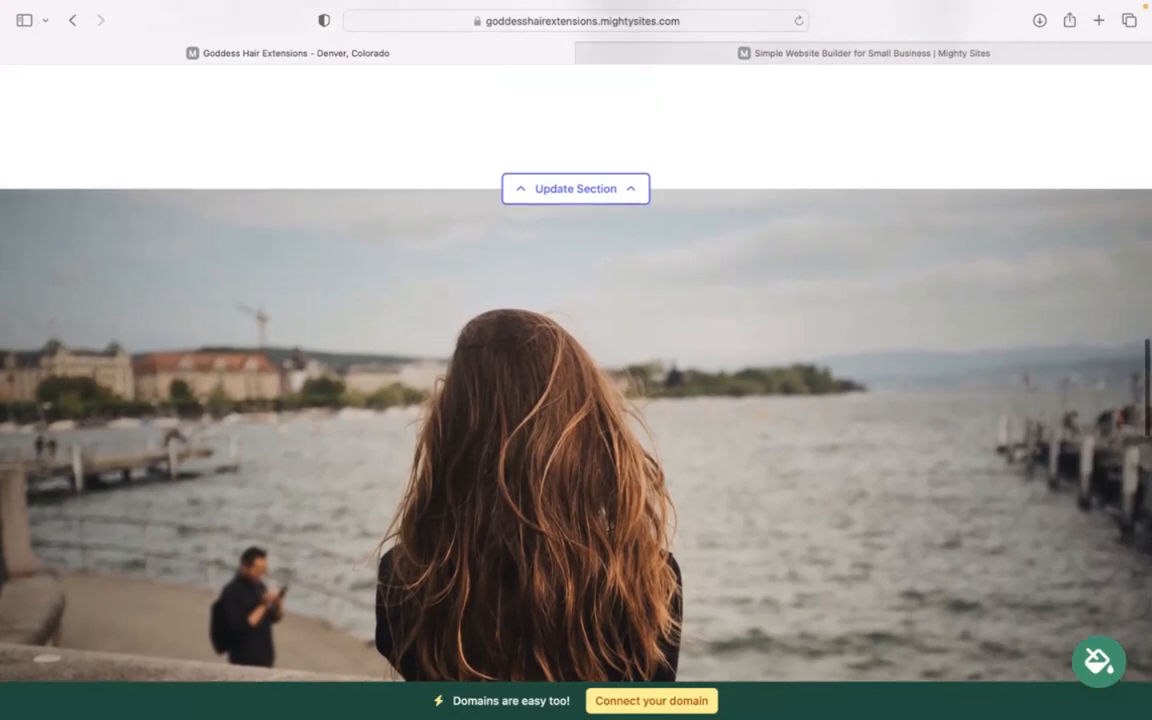
pyautogui.scroll(10, 576, 340)
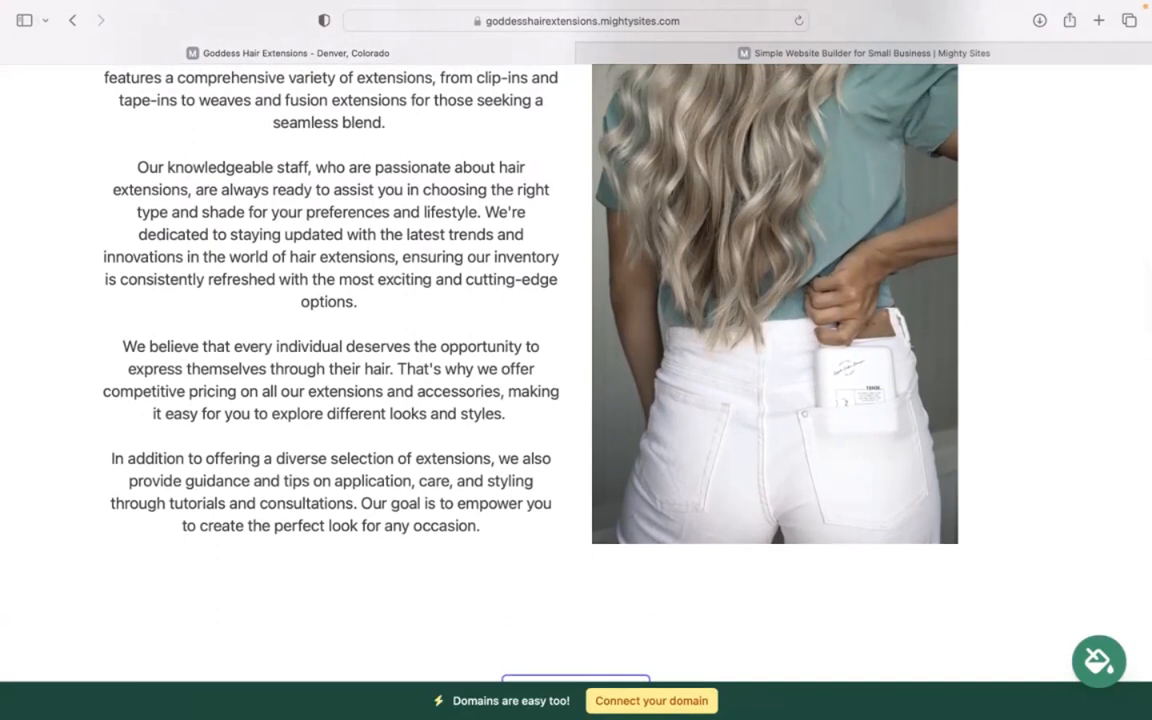
pyautogui.scroll(11, 576, 340)
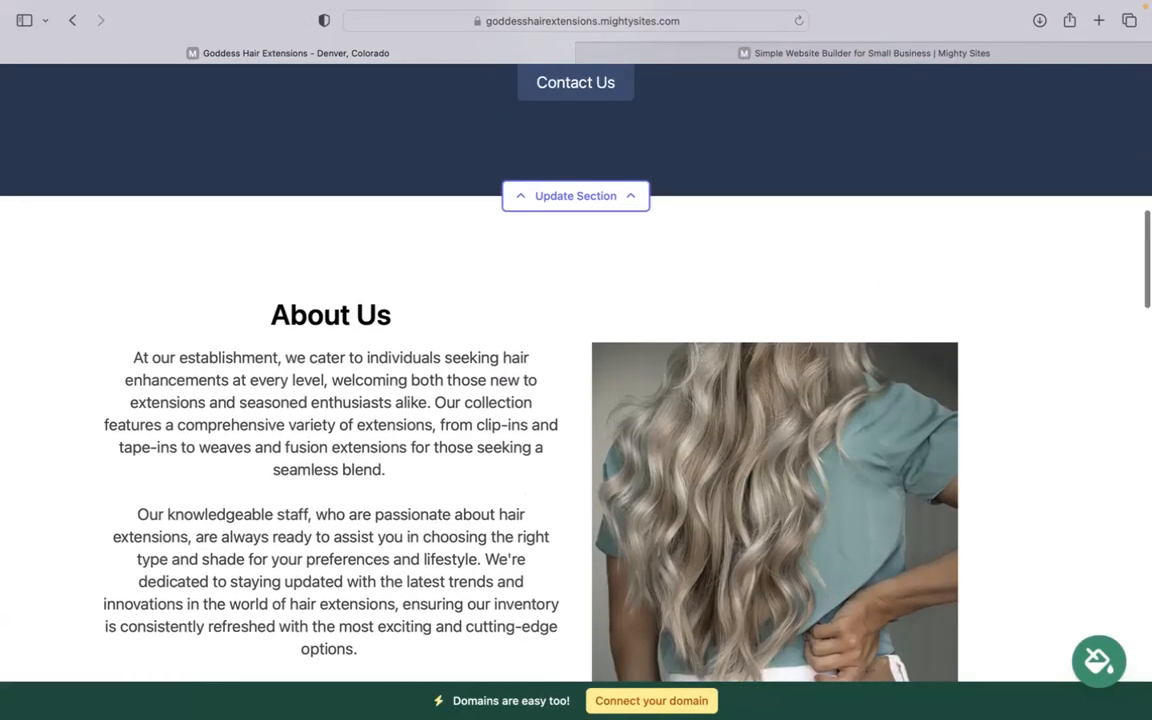
pyautogui.scroll(15, 576, 340)
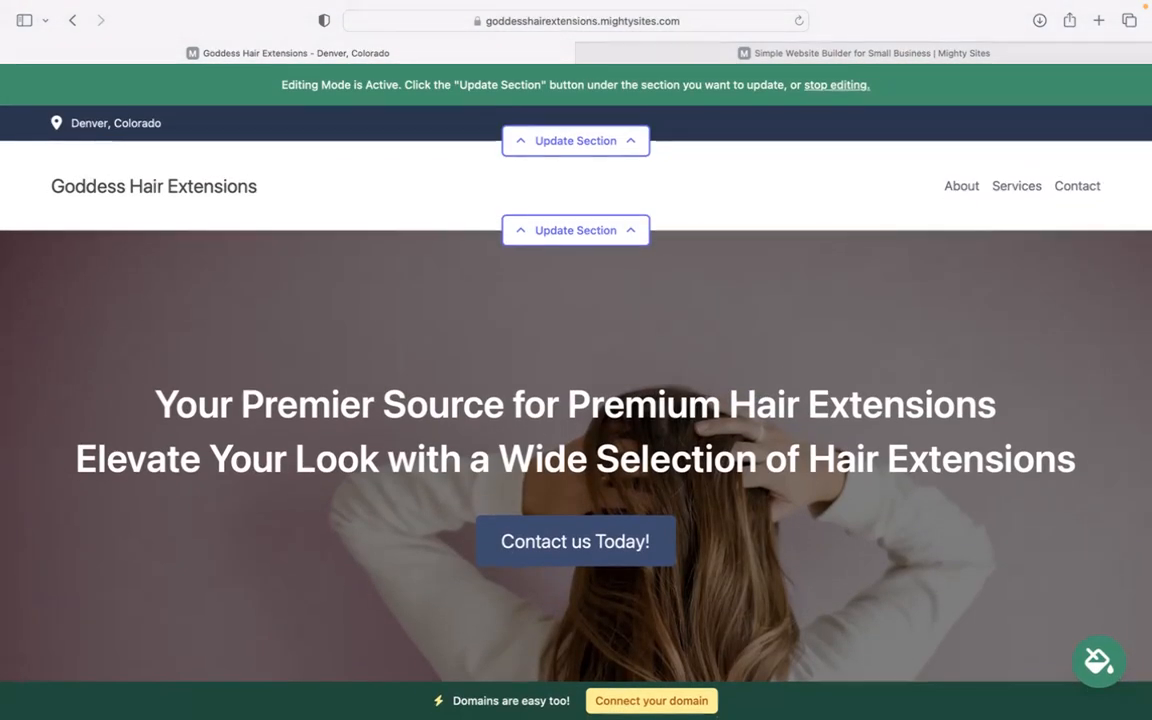
# - Enter the business email (shown on site), phone number, street address and postal code, and save the location
pyautogui.click(567, 141)
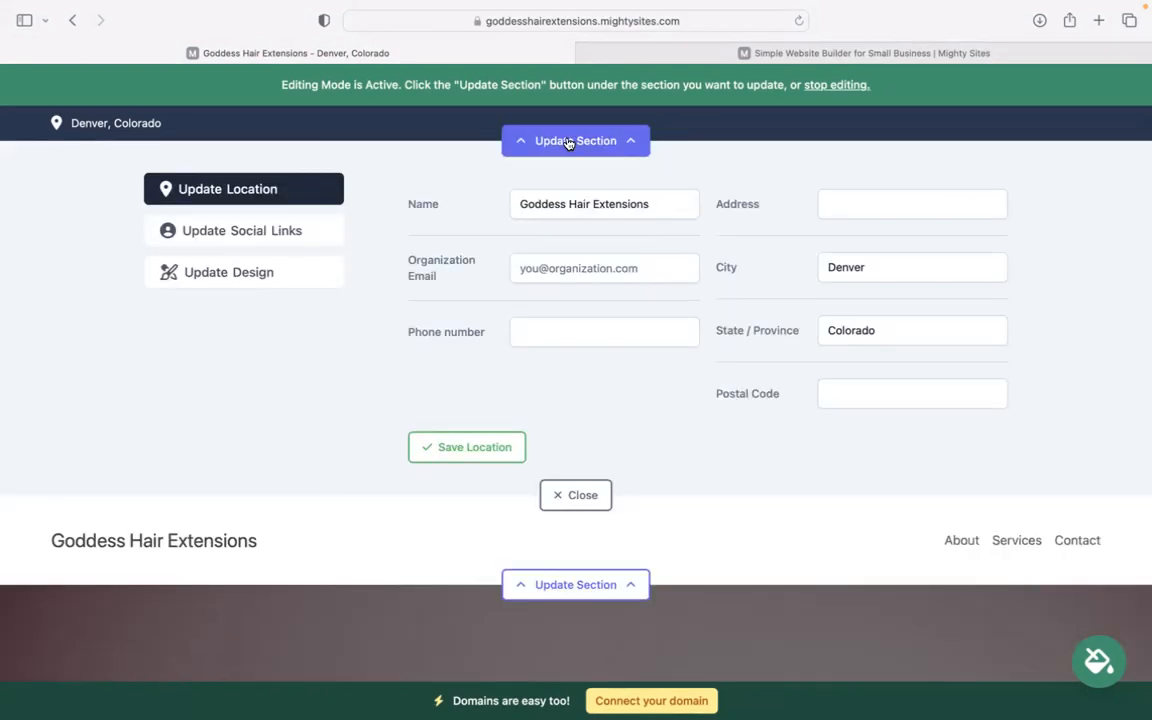
pyautogui.click(597, 262)
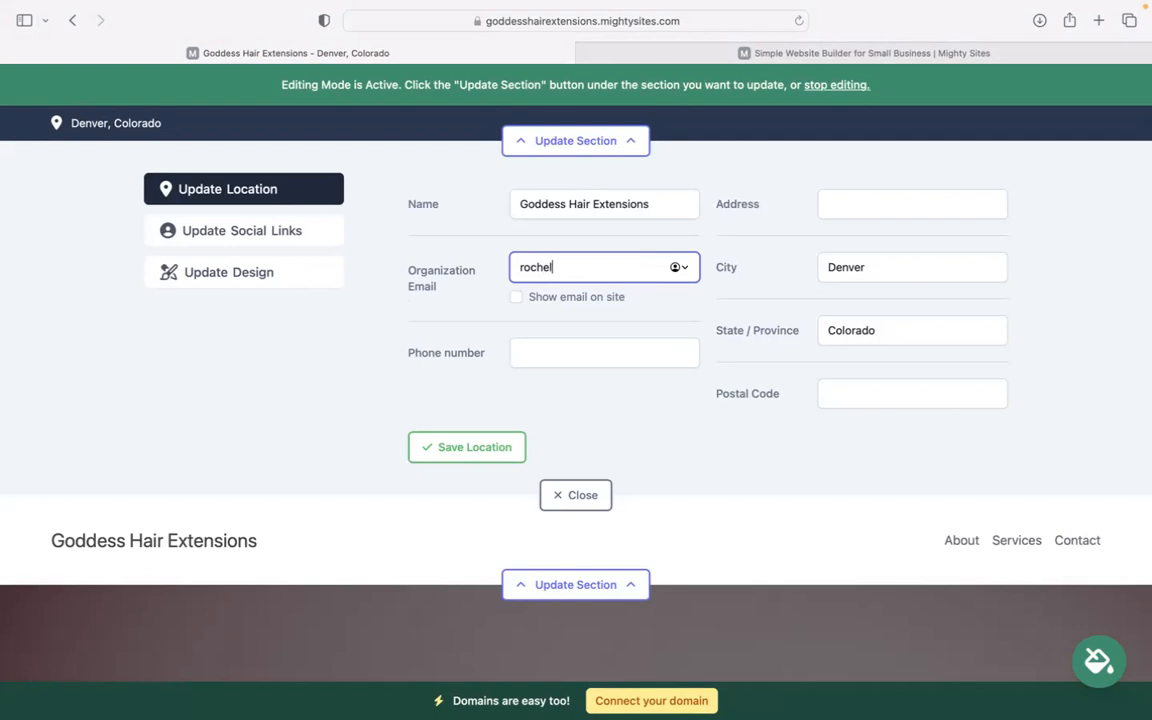
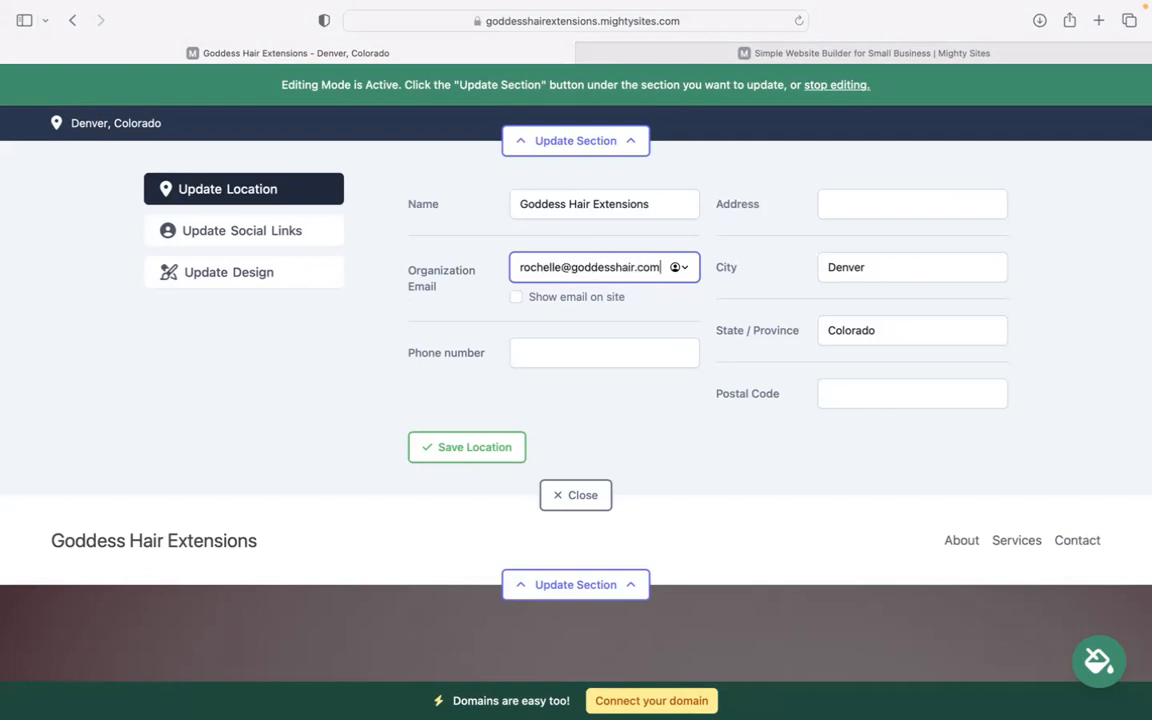
pyautogui.click(516, 297)
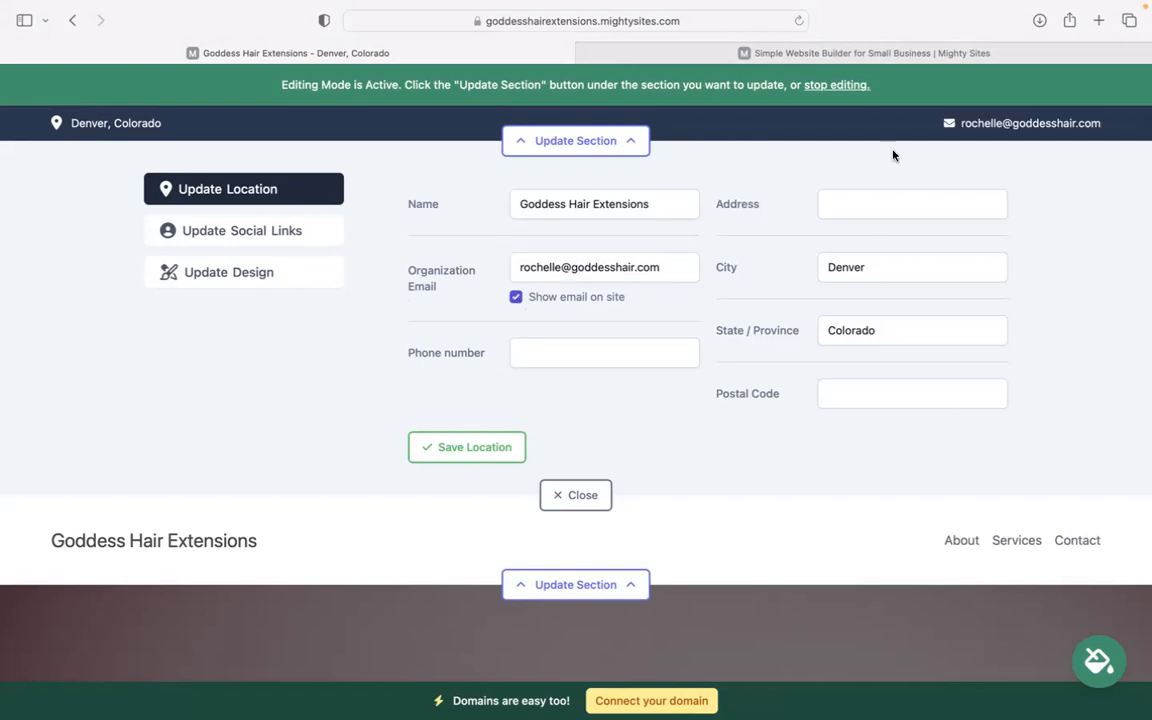
pyautogui.click(548, 347)
pyautogui.write('474-49393')
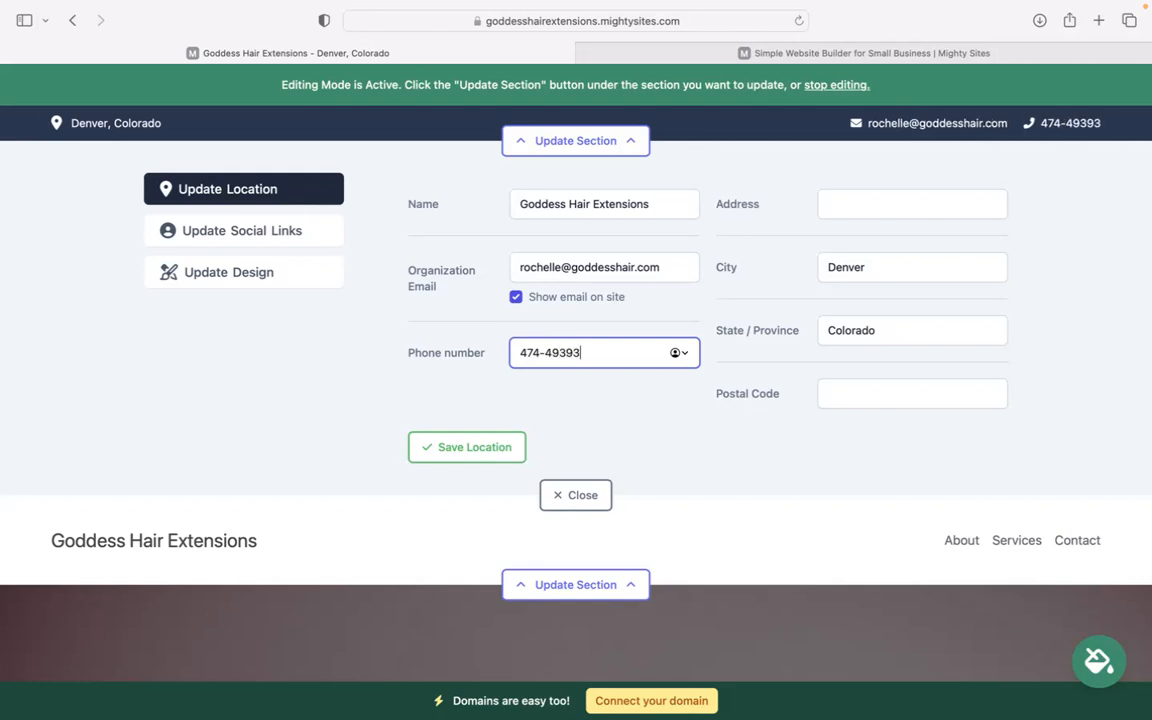
pyautogui.click(887, 211)
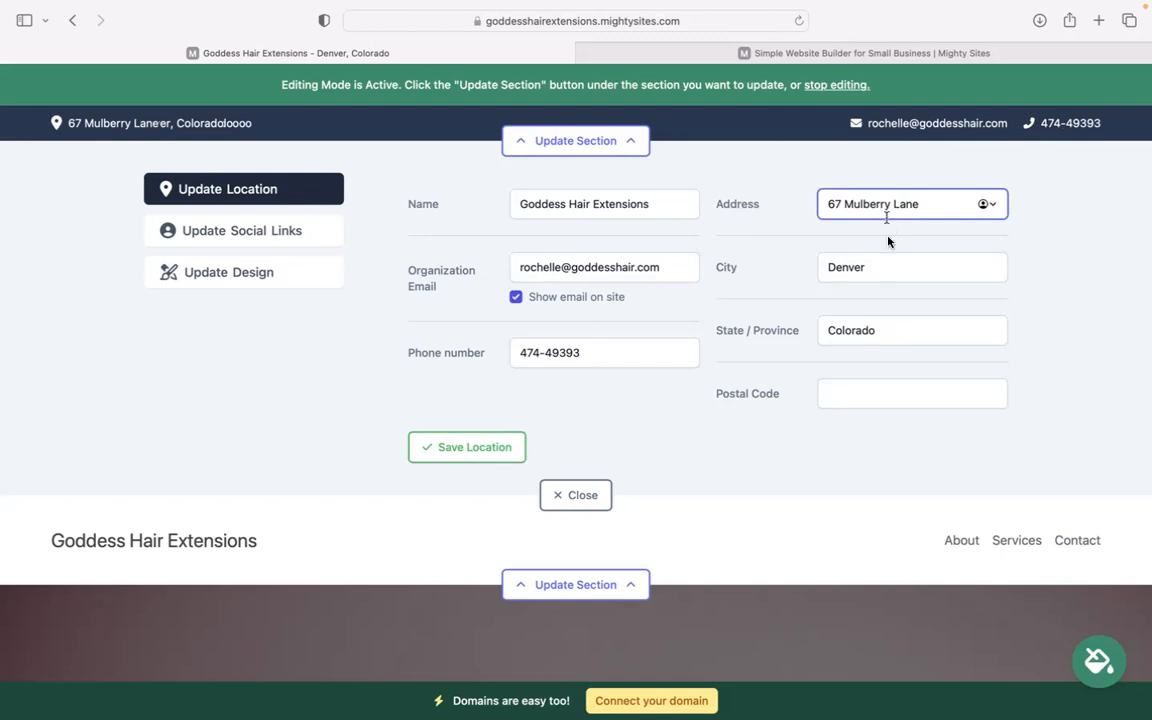
pyautogui.click(861, 383)
pyautogui.write('48403')
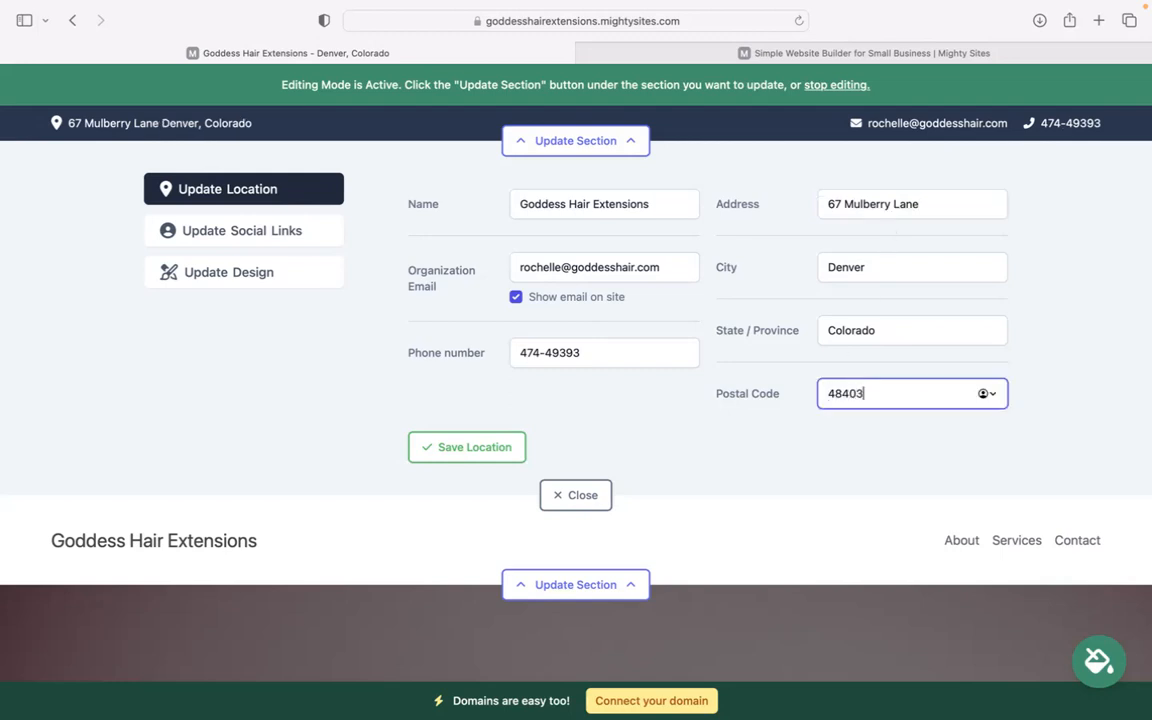
pyautogui.click(475, 446)
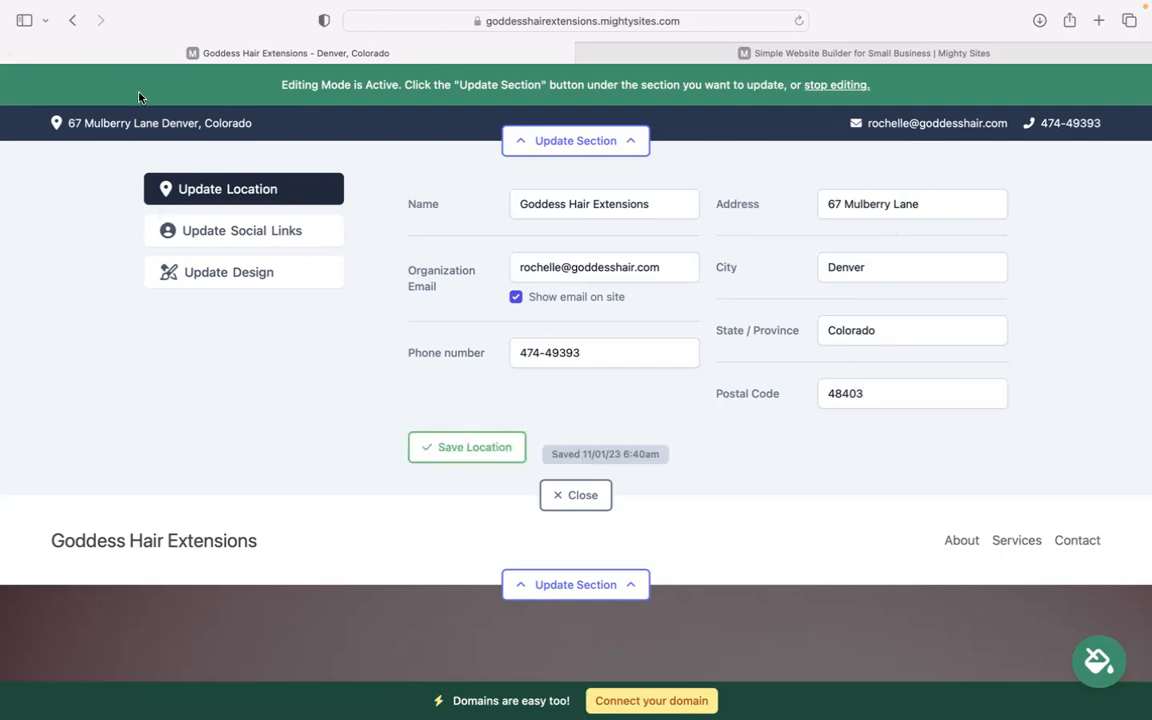
# - Add the Instagram account 'mightysites' to the social links and save it
pyautogui.click(251, 231)
pyautogui.click(465, 208)
pyautogui.write('mightysites')
pyautogui.click(475, 478)
pyautogui.click(570, 526)
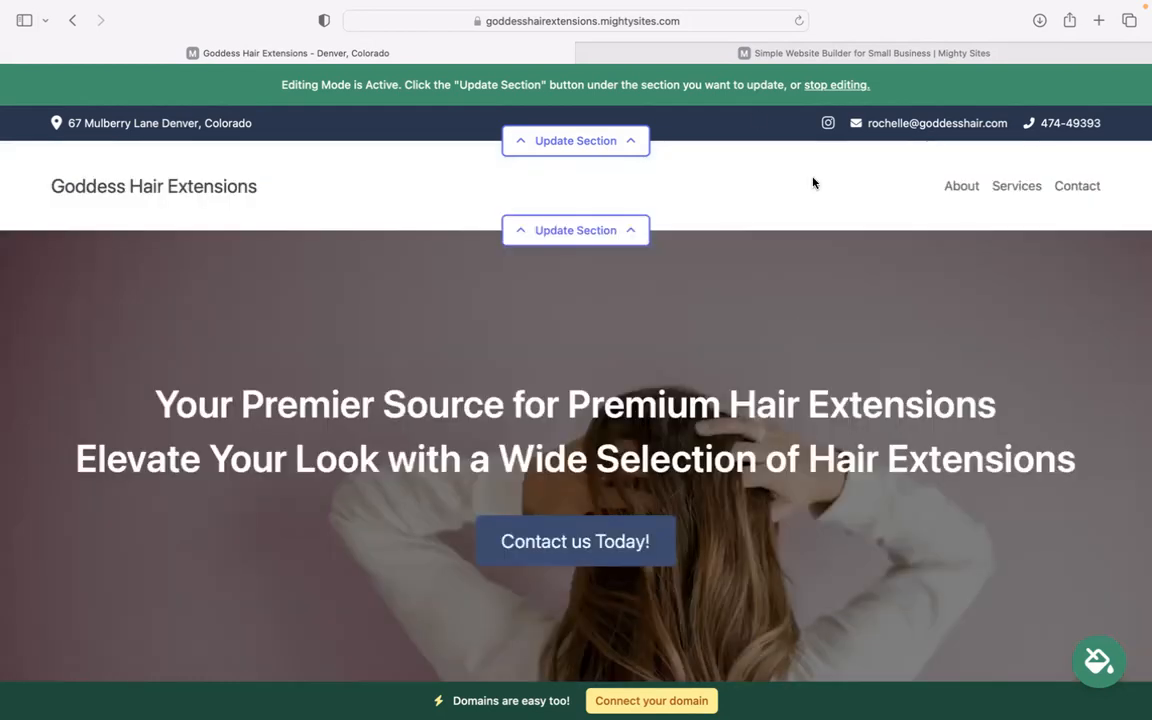
# - Upload the Mighty Sites Logo file as the header logo, save it and make it bigger
pyautogui.click(588, 240)
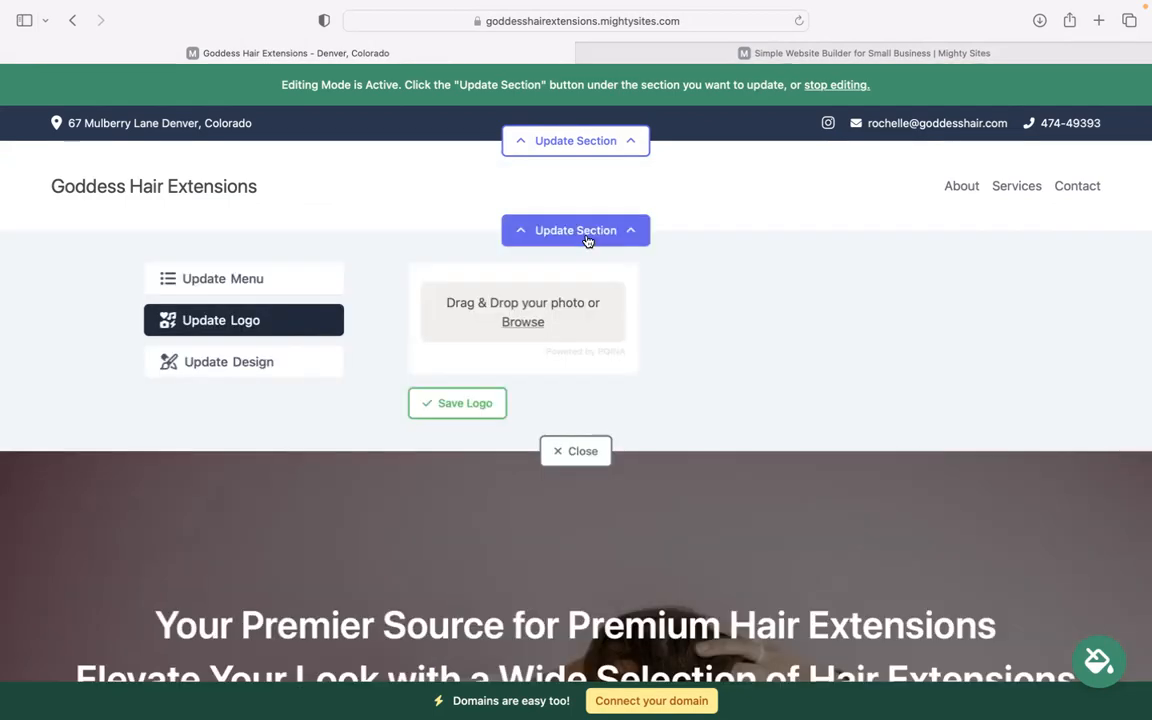
pyautogui.click(523, 322)
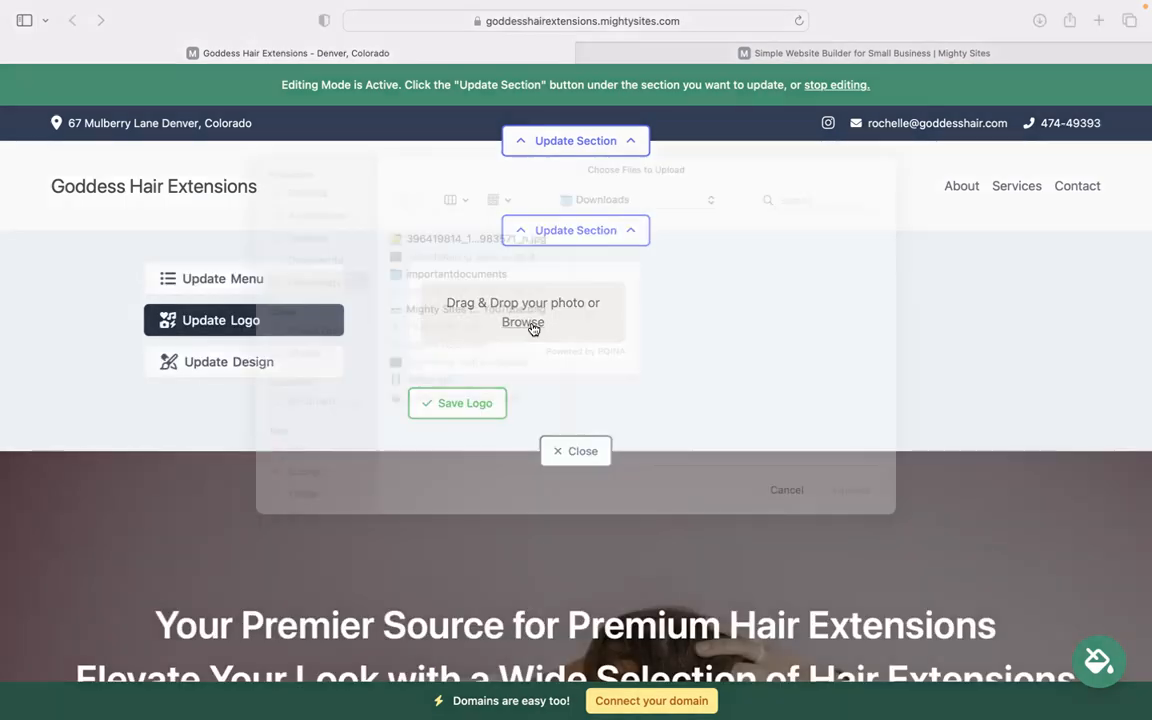
pyautogui.click(527, 332)
pyautogui.click(851, 515)
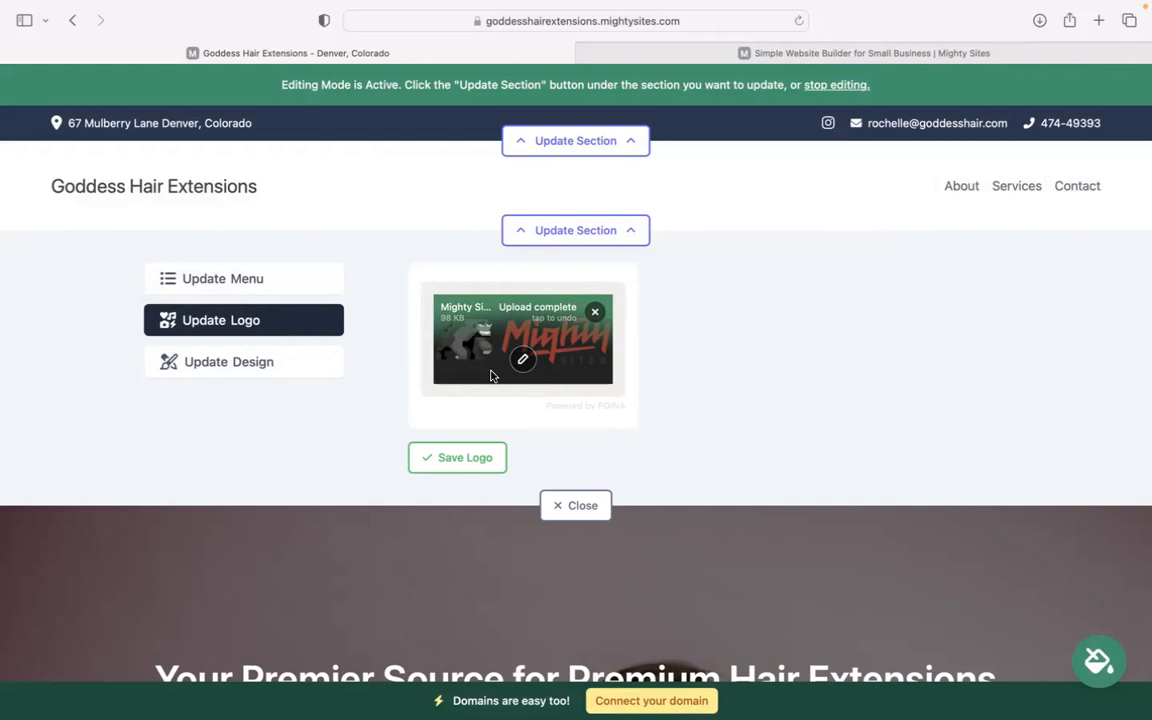
pyautogui.click(450, 462)
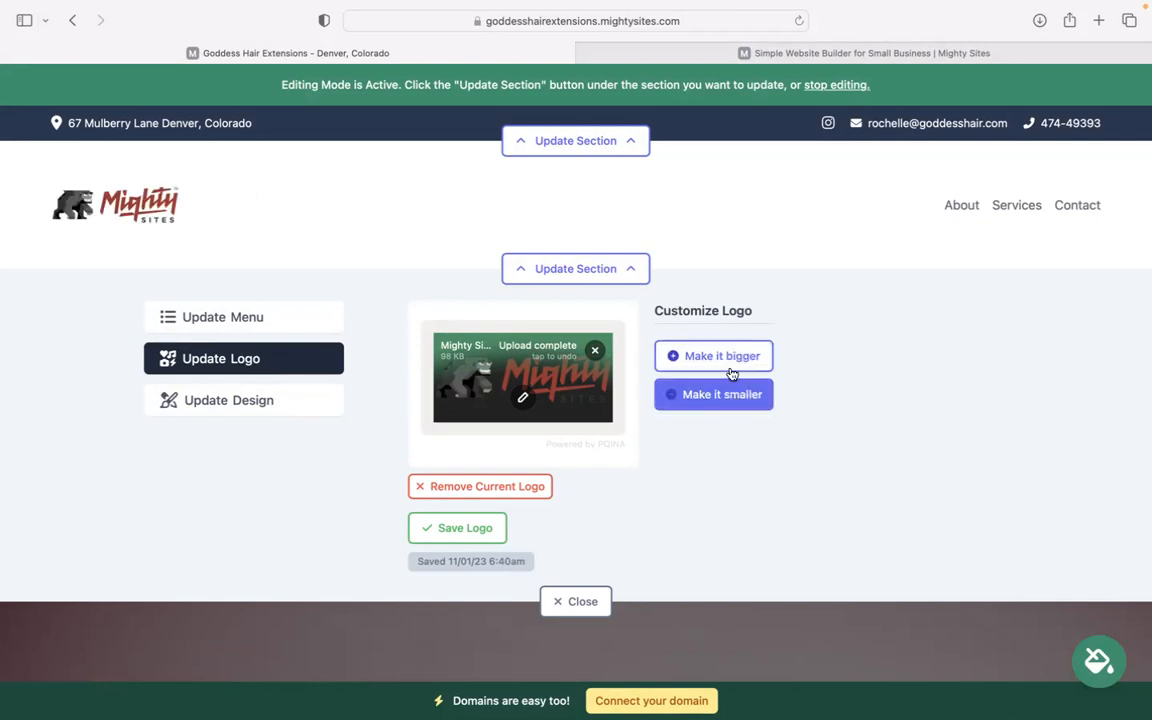
pyautogui.click(730, 370)
pyautogui.click(572, 613)
# - Pick the magenta and light-pink swatch from the colour themes and save it
pyautogui.scroll(-5, 212, 390)
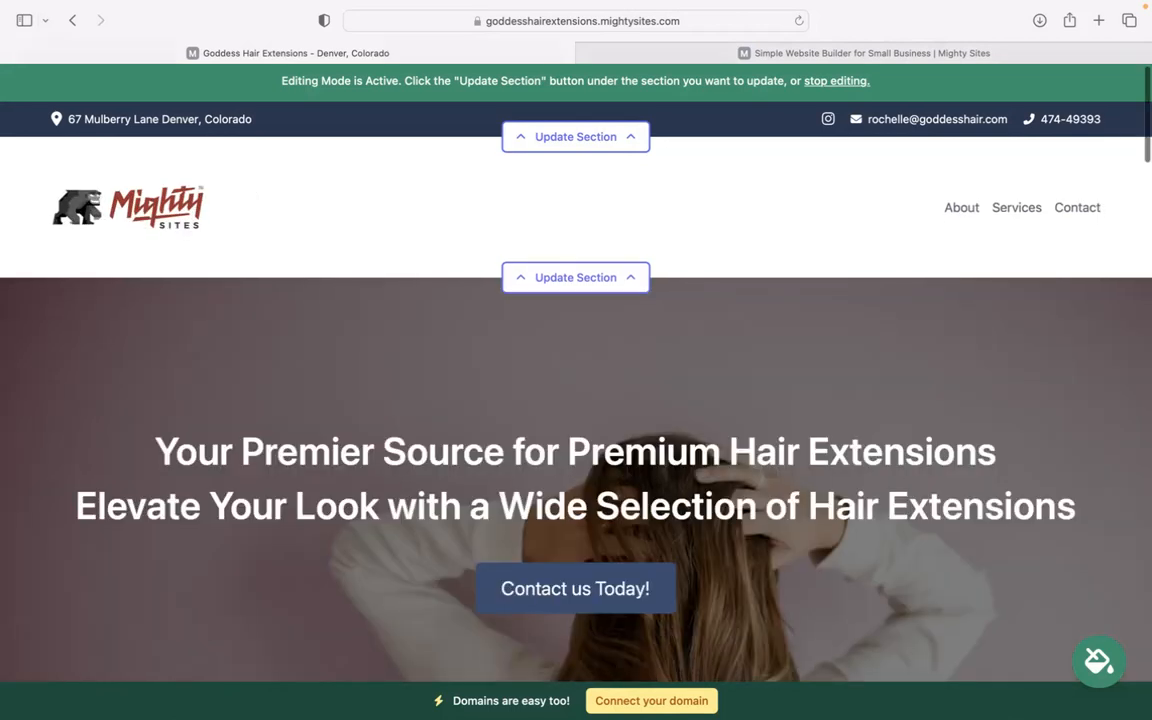
pyautogui.scroll(-6, 205, 289)
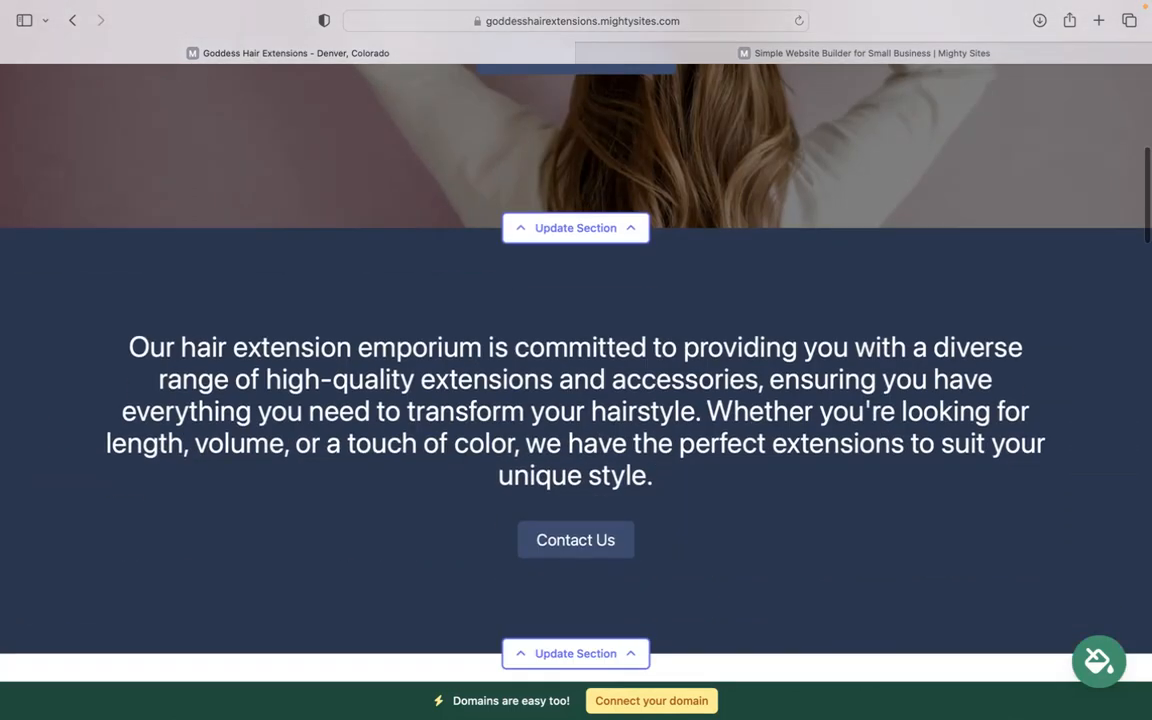
pyautogui.scroll(5, 576, 340)
pyautogui.scroll(-17, 576, 340)
pyautogui.scroll(15, 576, 340)
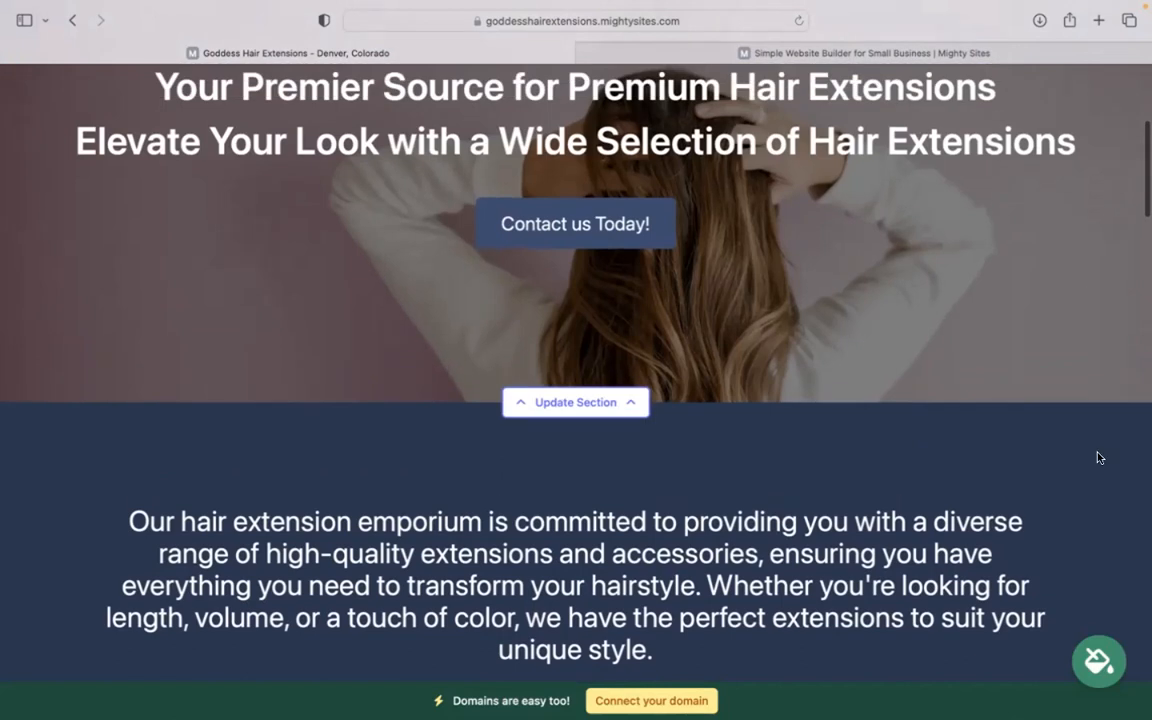
pyautogui.click(1108, 662)
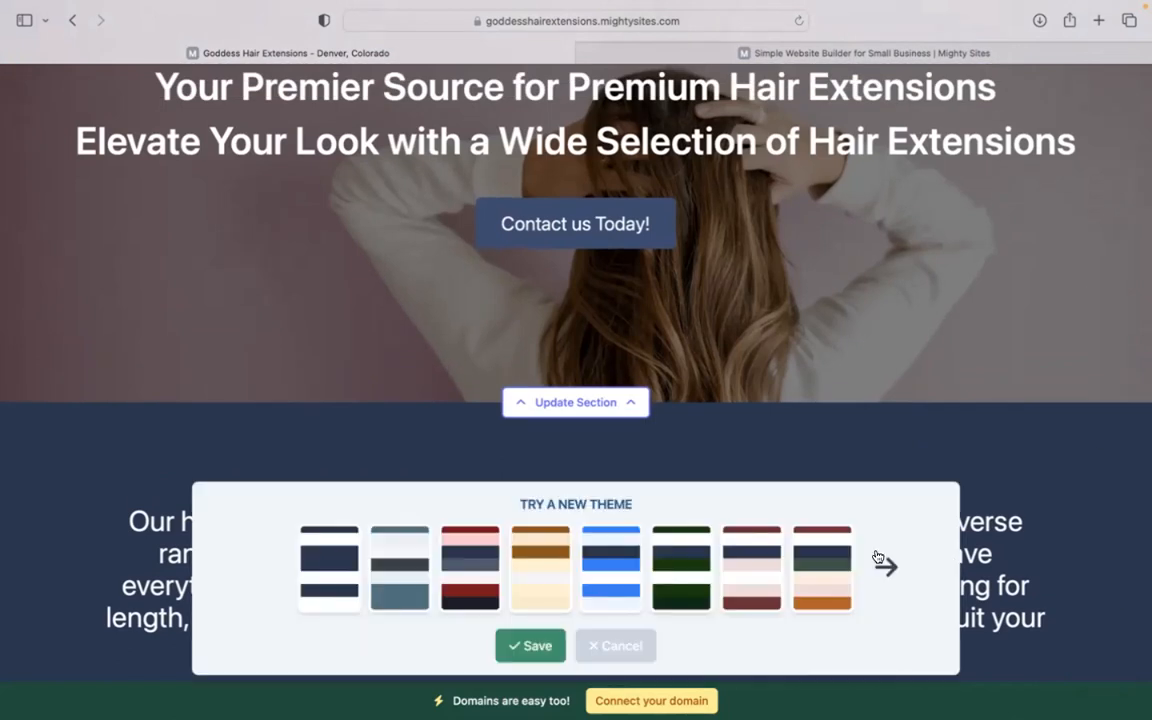
pyautogui.click(884, 566)
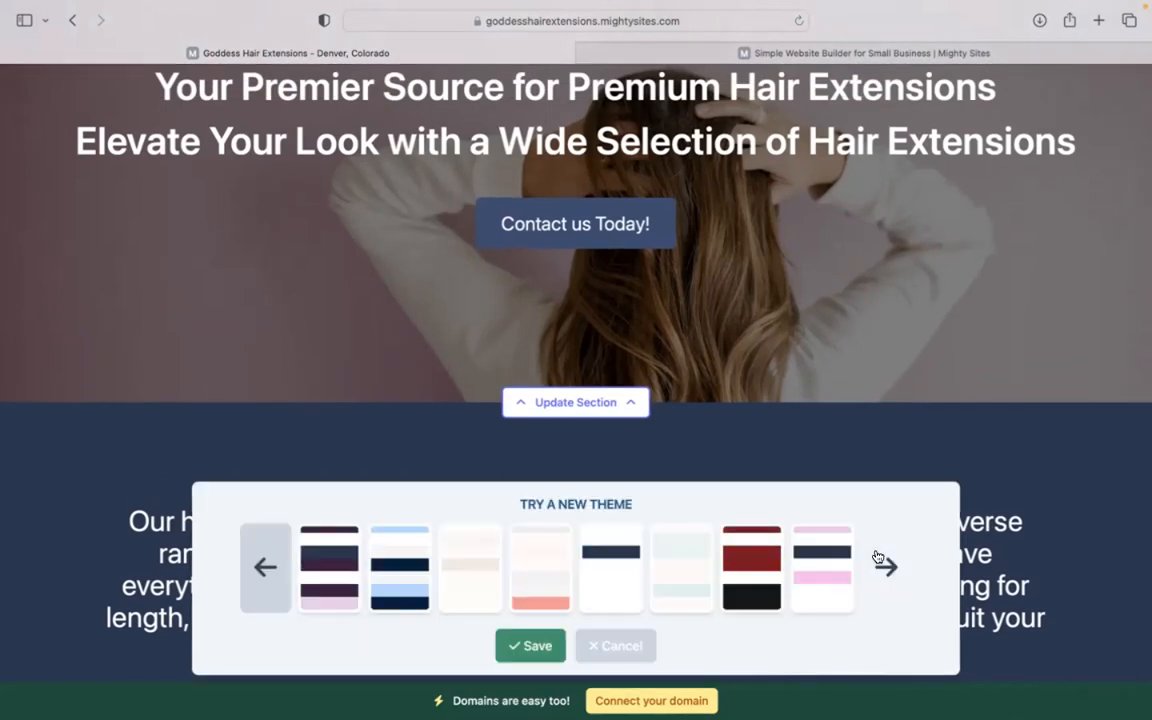
pyautogui.click(601, 543)
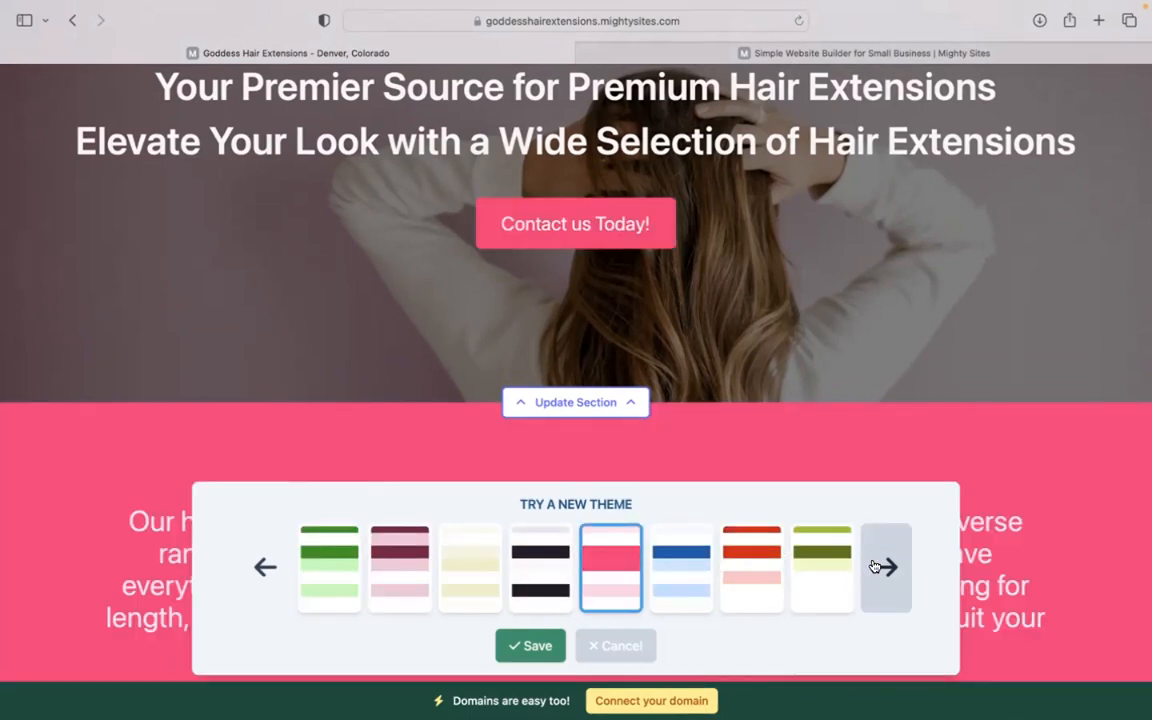
pyautogui.click(522, 538)
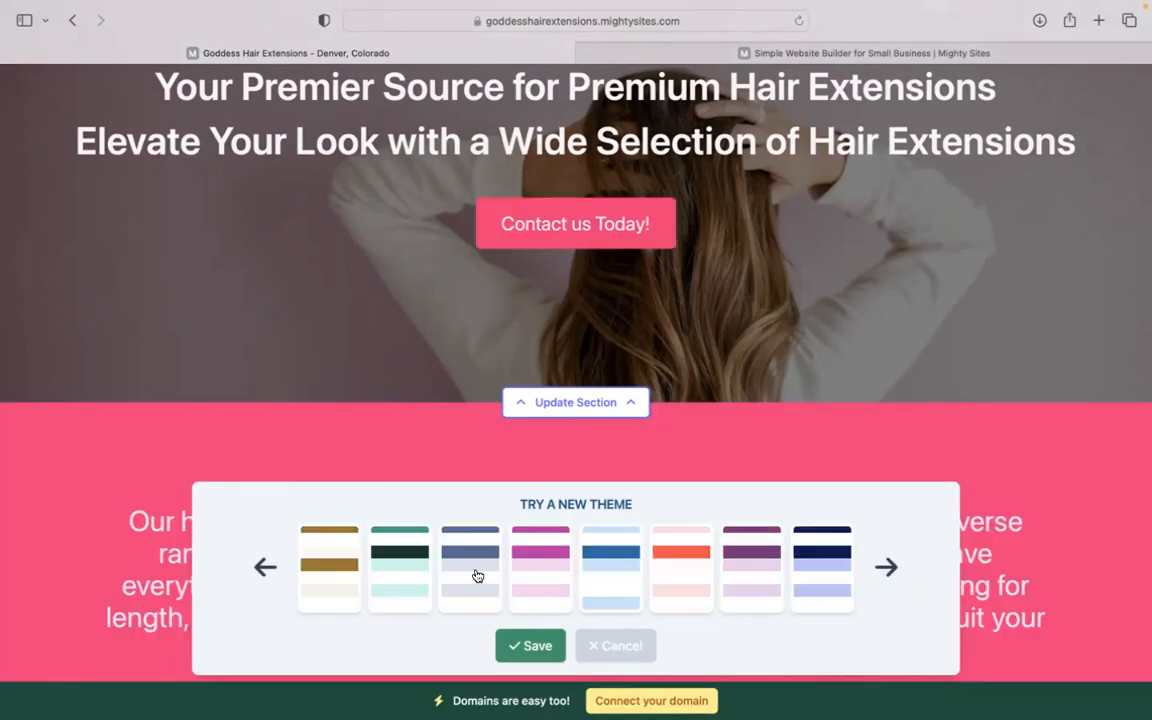
pyautogui.click(530, 646)
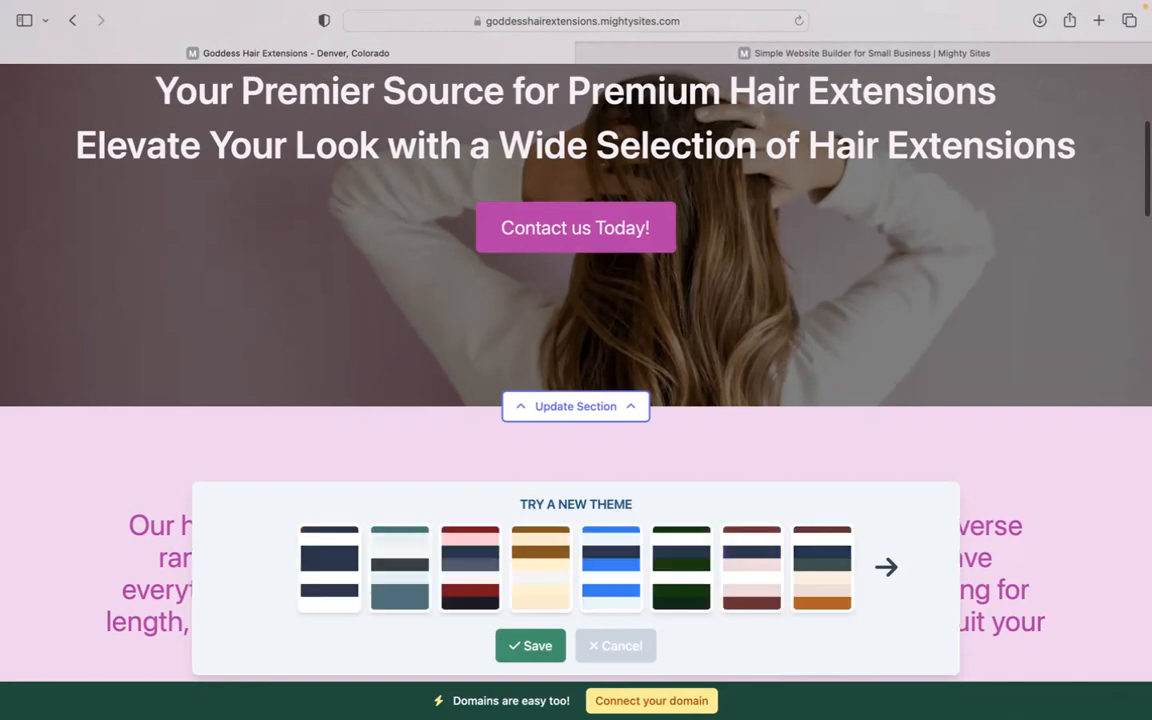
pyautogui.scroll(4, 576, 372)
pyautogui.scroll(-4, 576, 372)
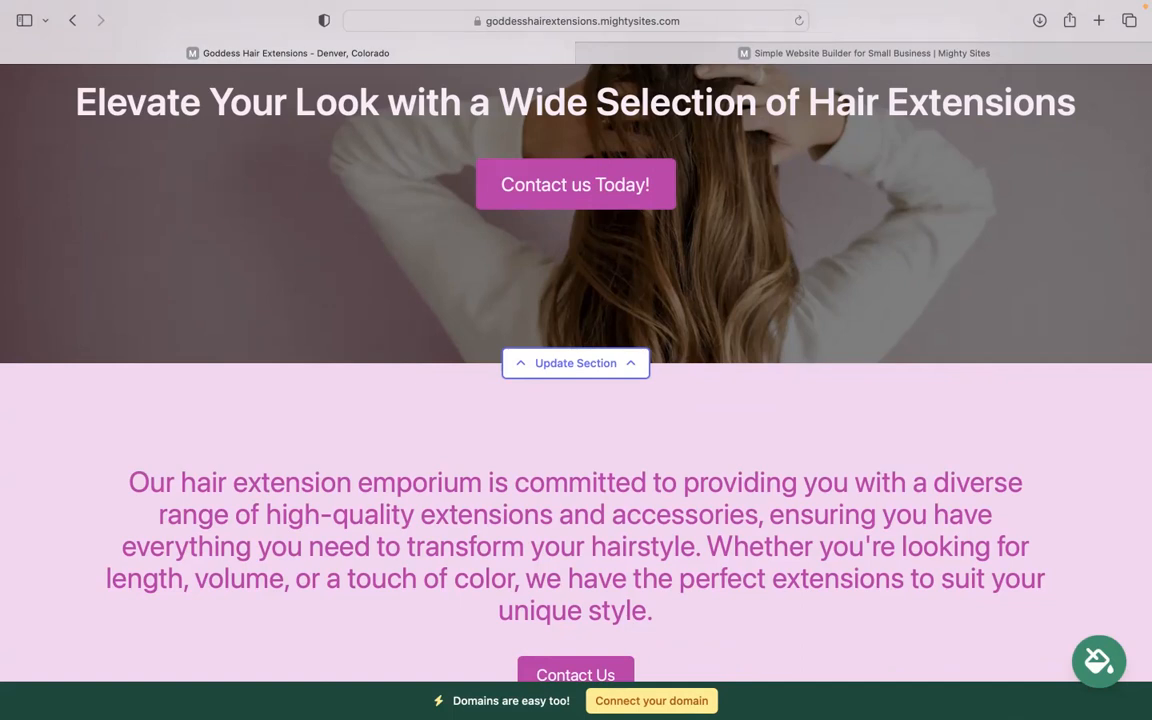
# - Review the hero image and the 'Contact us Today!' button linking to Home: Lead Form, leaving it unchanged
pyautogui.click(580, 365)
pyautogui.click(281, 452)
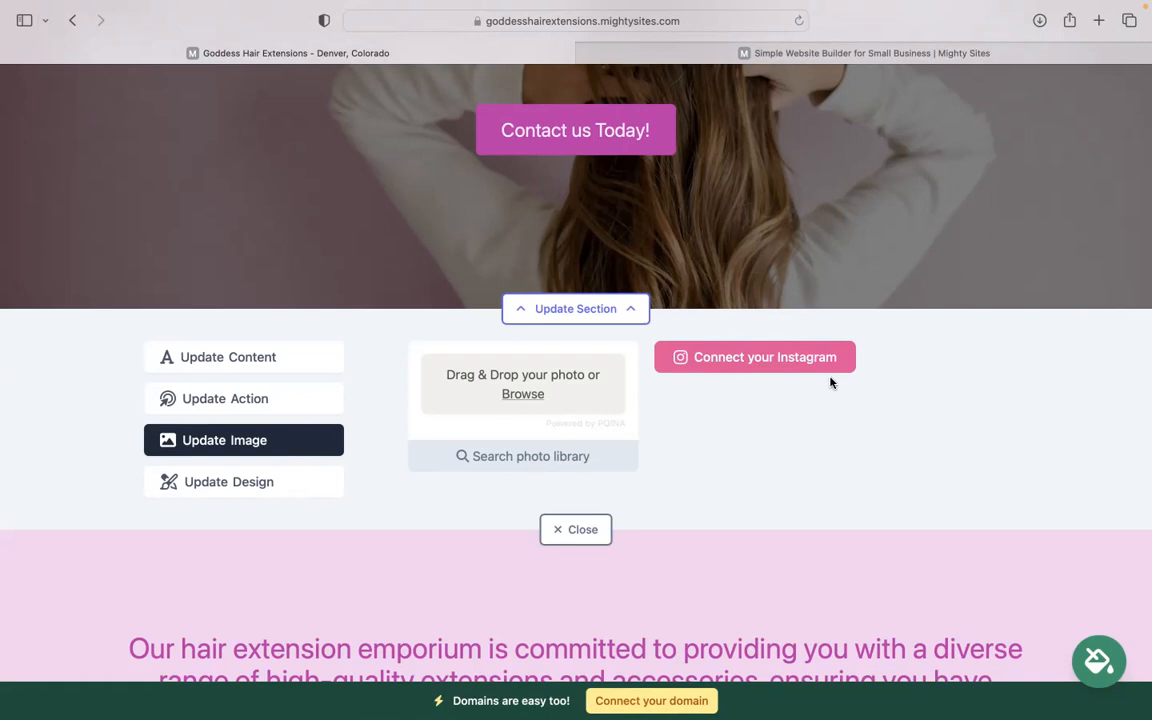
pyautogui.click(322, 409)
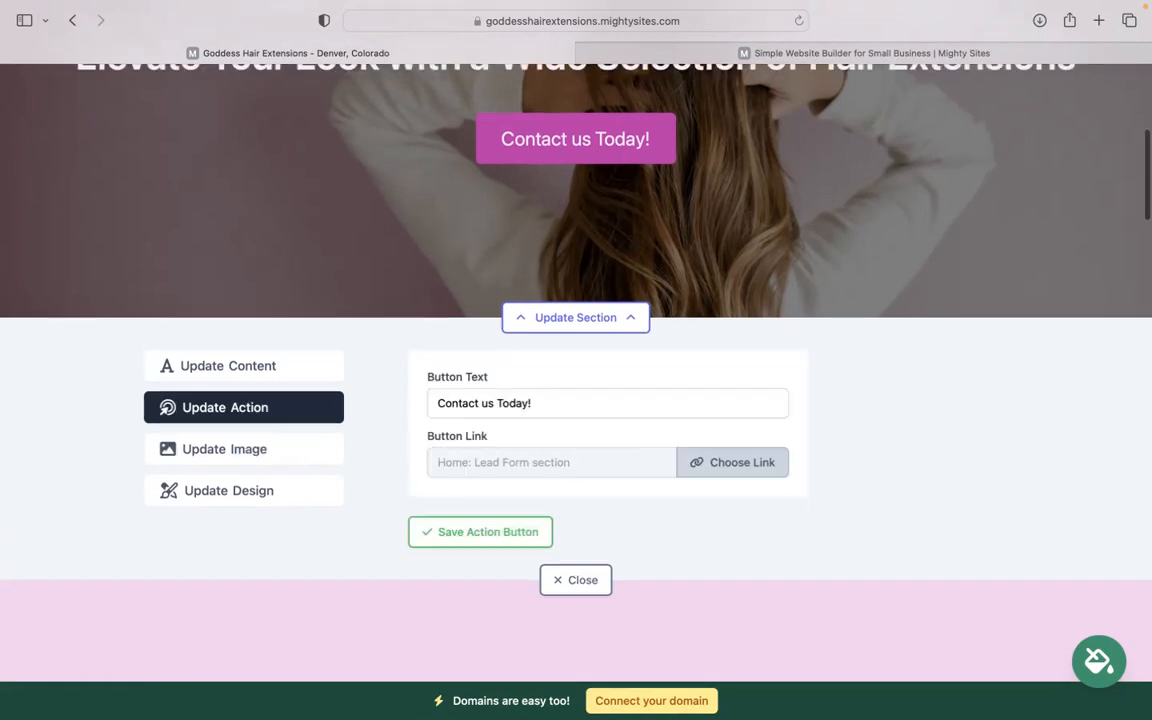
pyautogui.scroll(3, 614, 435)
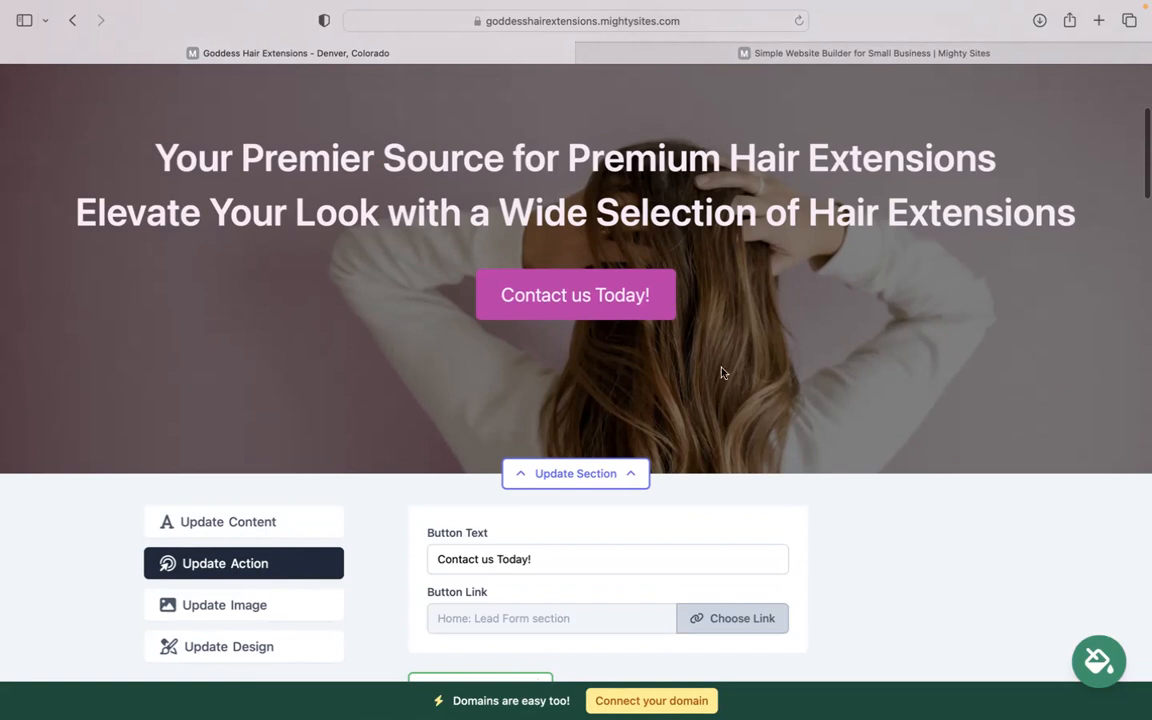
pyautogui.click(563, 568)
pyautogui.click(751, 627)
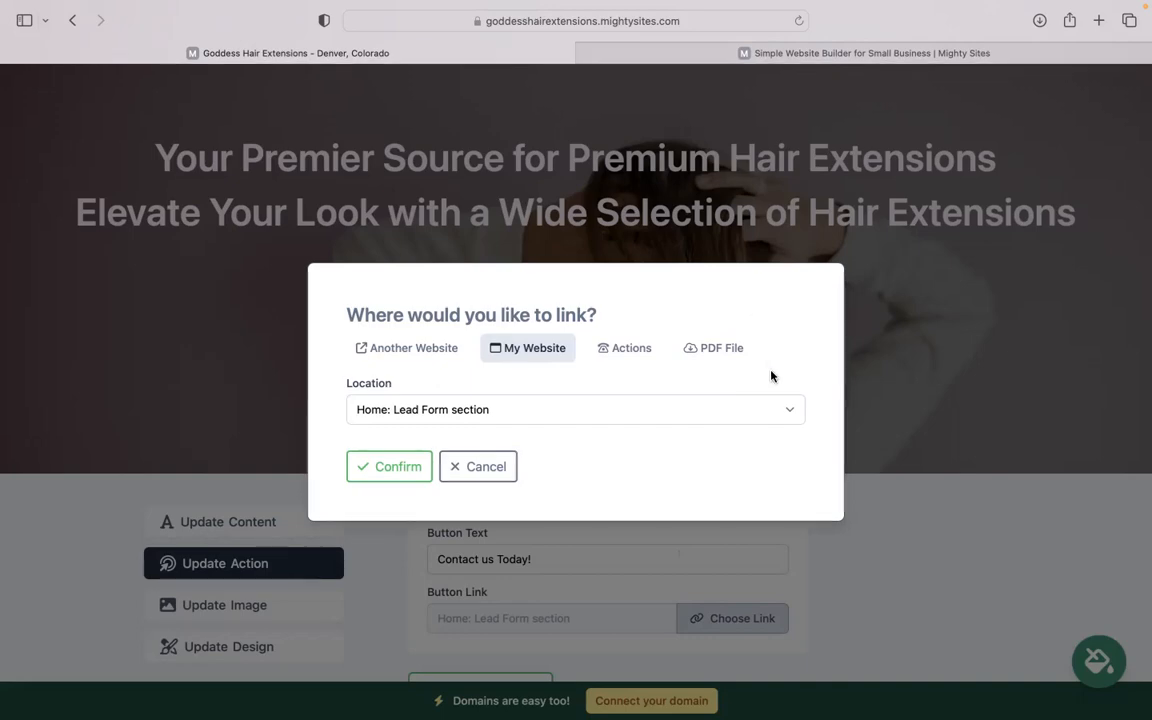
pyautogui.click(478, 466)
pyautogui.scroll(-15, 620, 350)
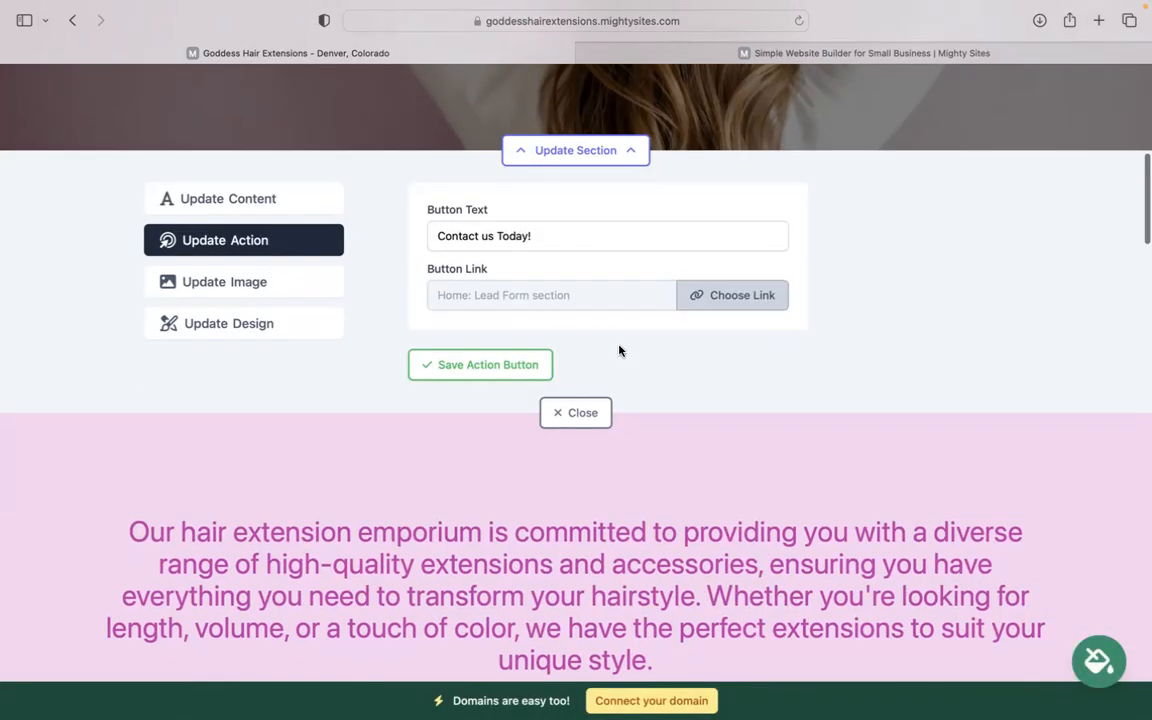
pyautogui.scroll(-15, 576, 350)
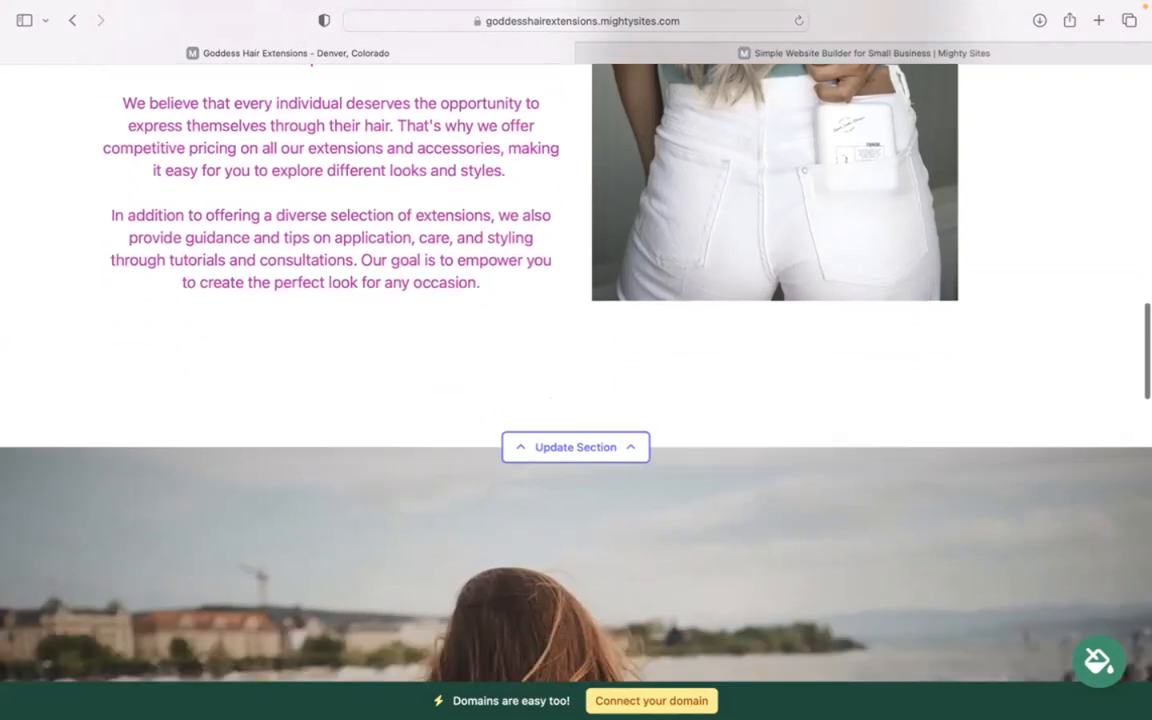
pyautogui.scroll(-10, 752, 455)
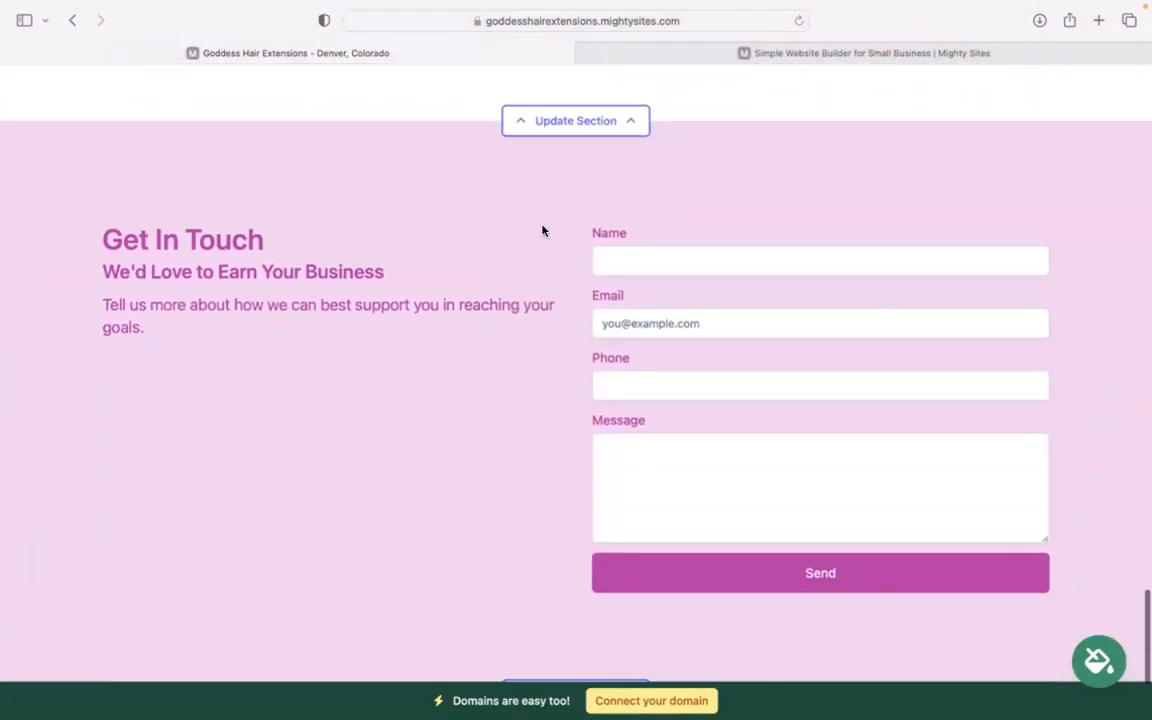
pyautogui.scroll(-1, 422, 410)
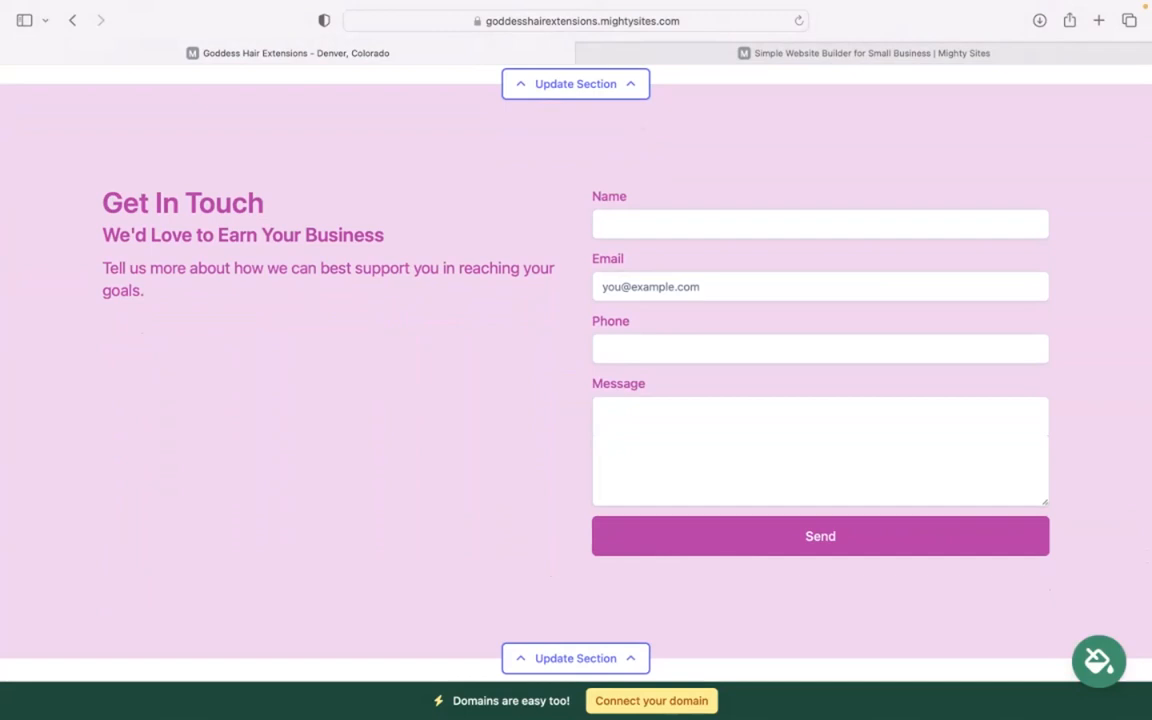
pyautogui.scroll(-1, 649, 519)
pyautogui.scroll(10, 649, 519)
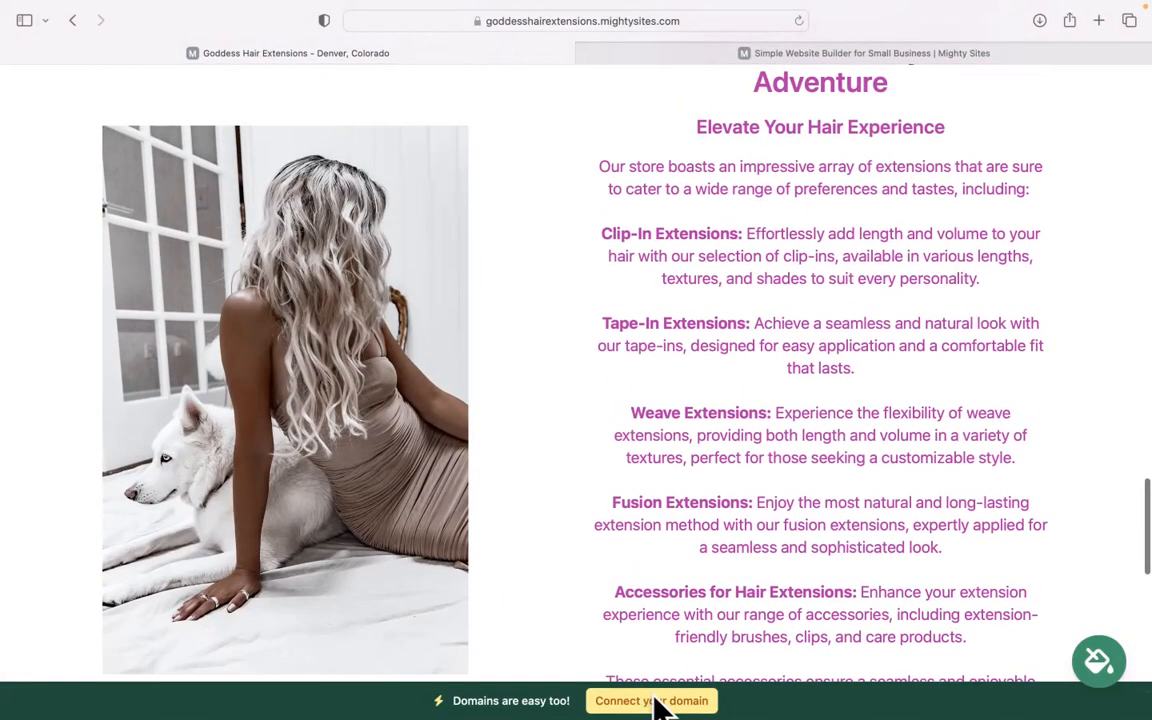
pyautogui.scroll(1, 542, 552)
pyautogui.scroll(5, 576, 370)
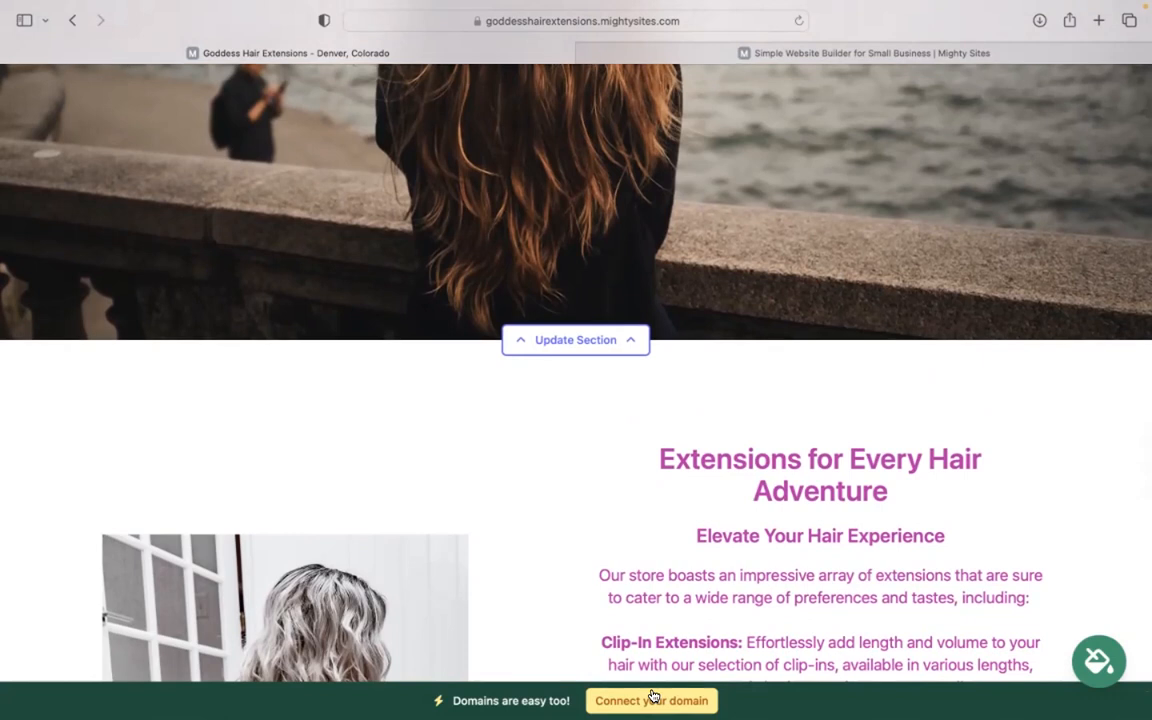
pyautogui.scroll(10, 652, 696)
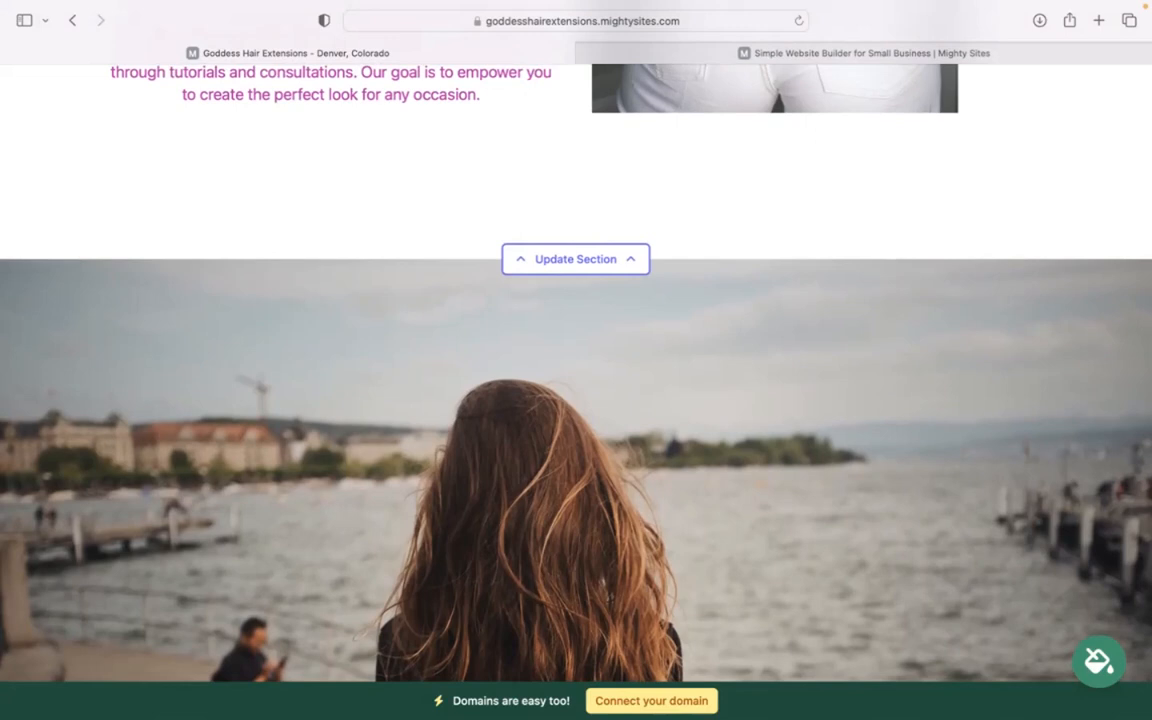
pyautogui.scroll(10, 652, 696)
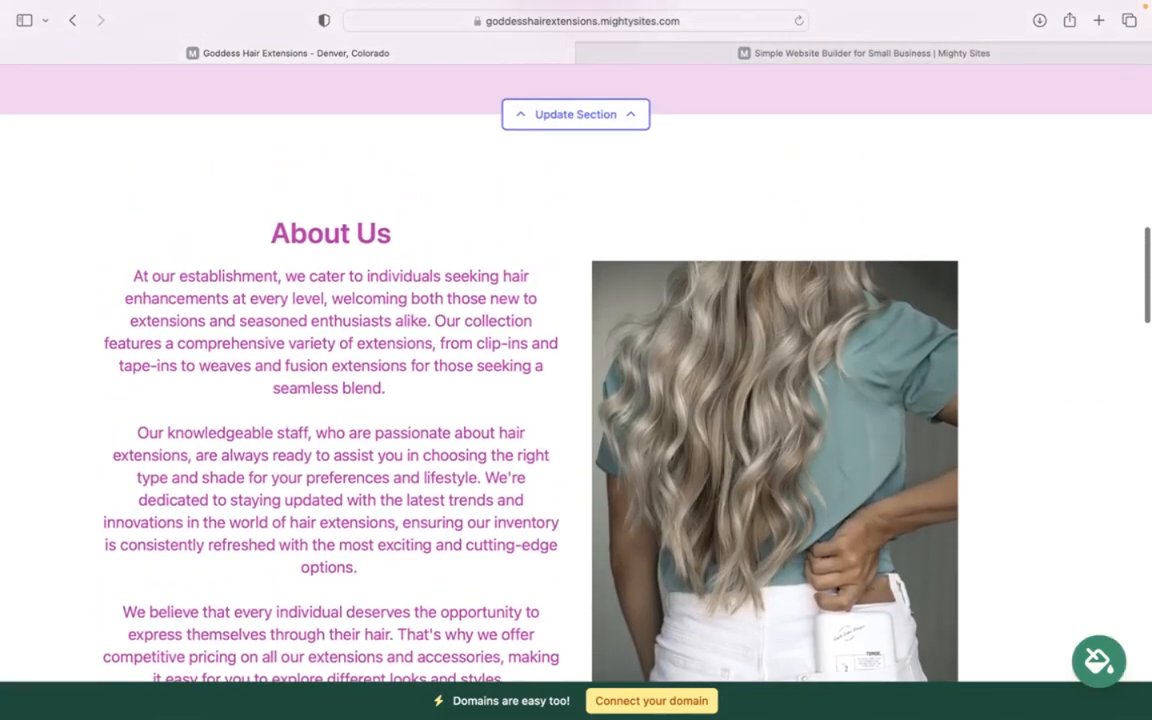
pyautogui.scroll(5, 576, 360)
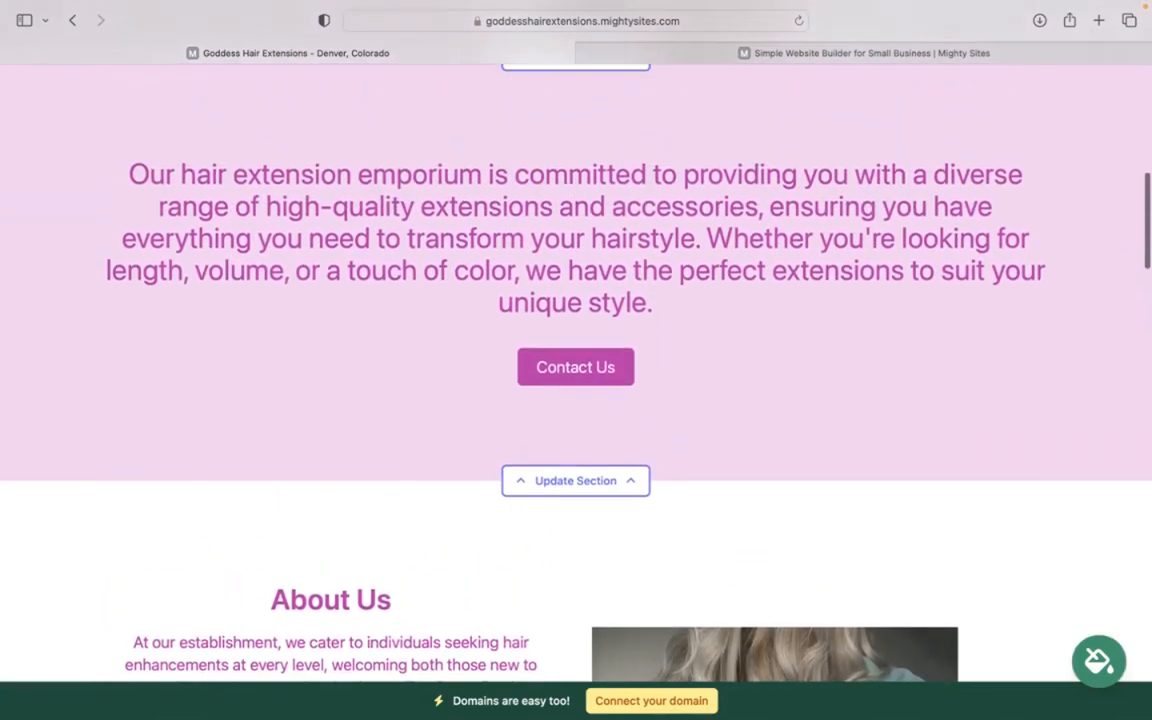
pyautogui.scroll(5, 576, 360)
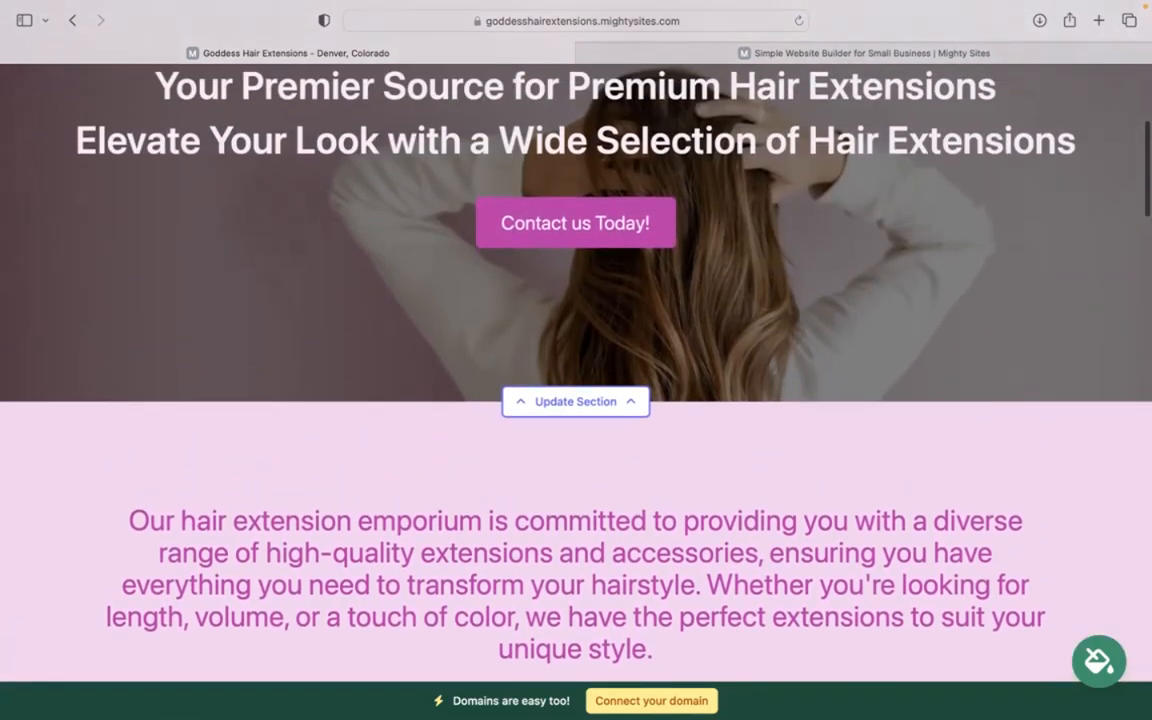
pyautogui.scroll(4, 576, 360)
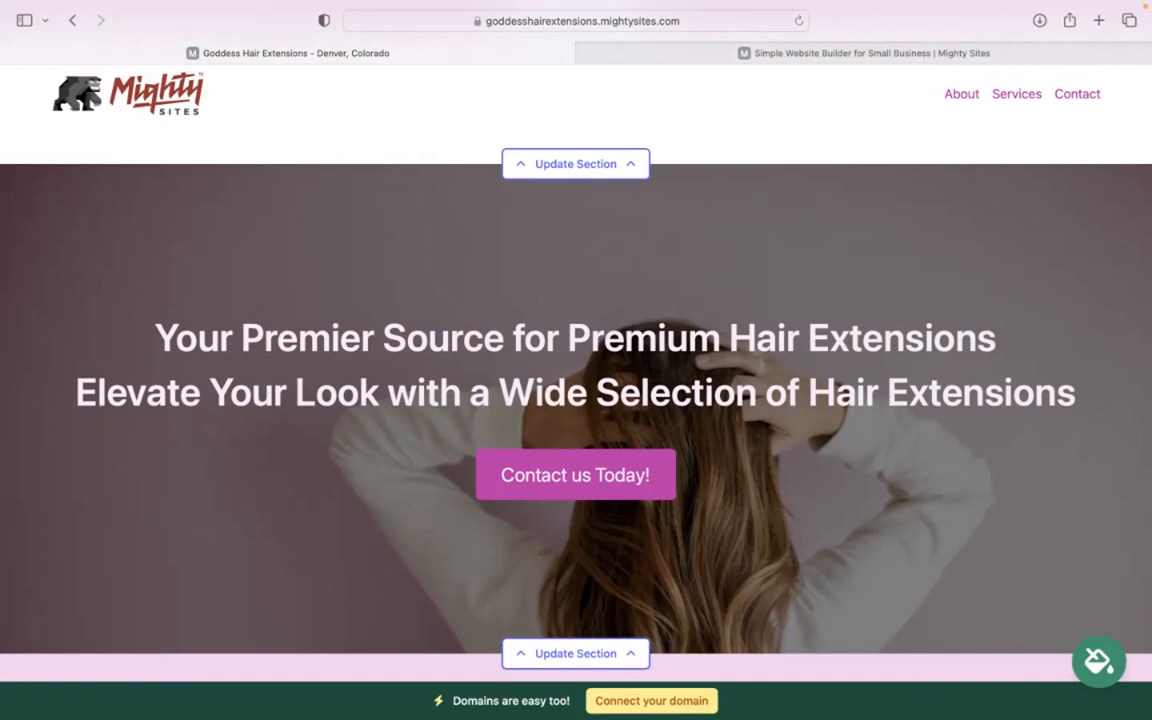
pyautogui.scroll(2, 576, 360)
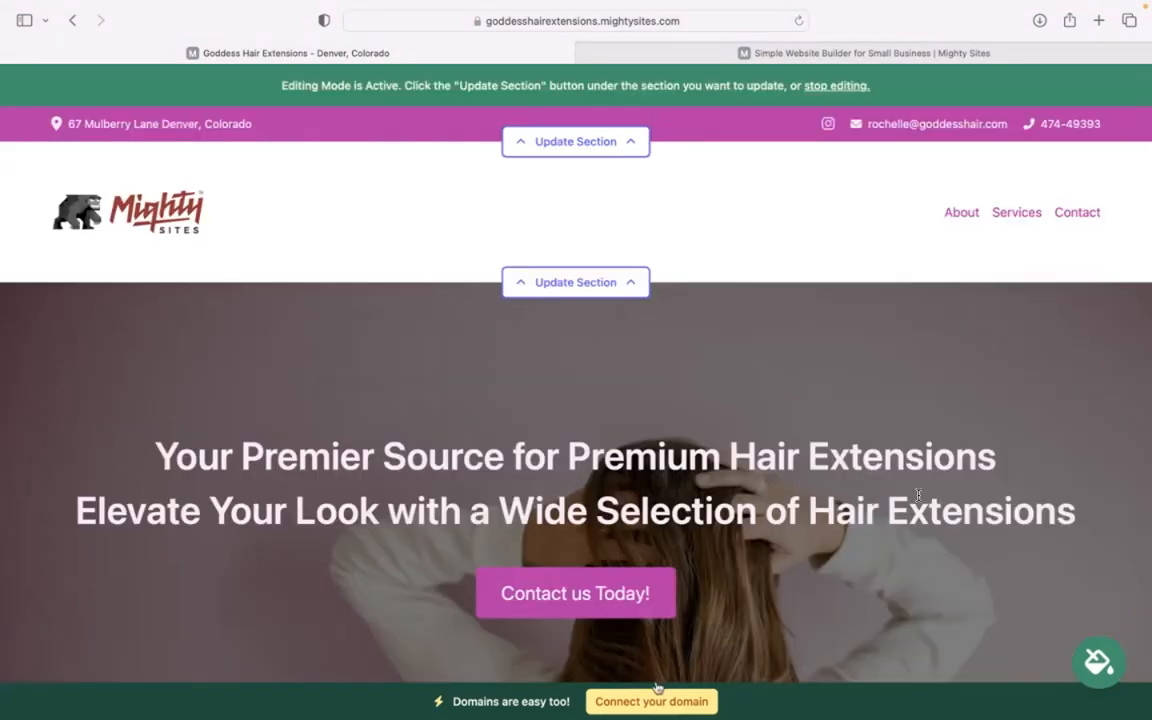
pyautogui.moveTo(873, 8)
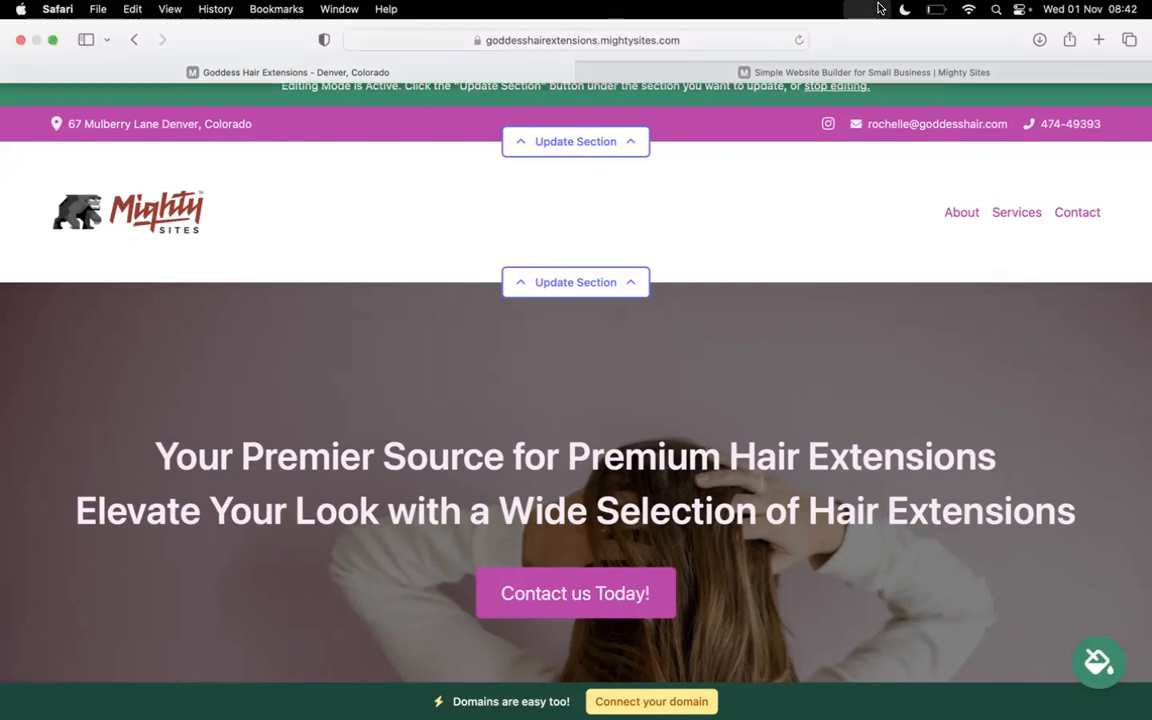